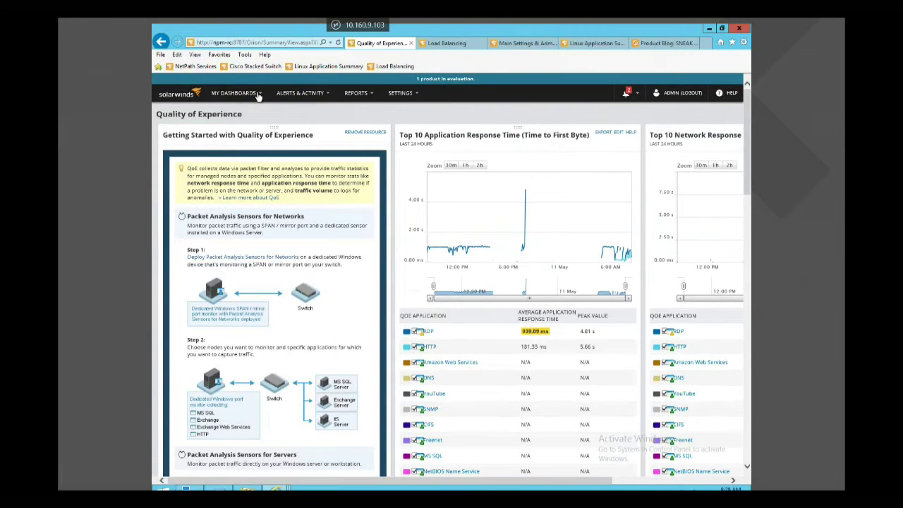
- Look over the Quality of Experience, Load Balancing and Linux Application Summary pages
{"action": "mouse_move", "coordinate": [257, 97]}
{"action": "left_click", "coordinate": [305, 170]}
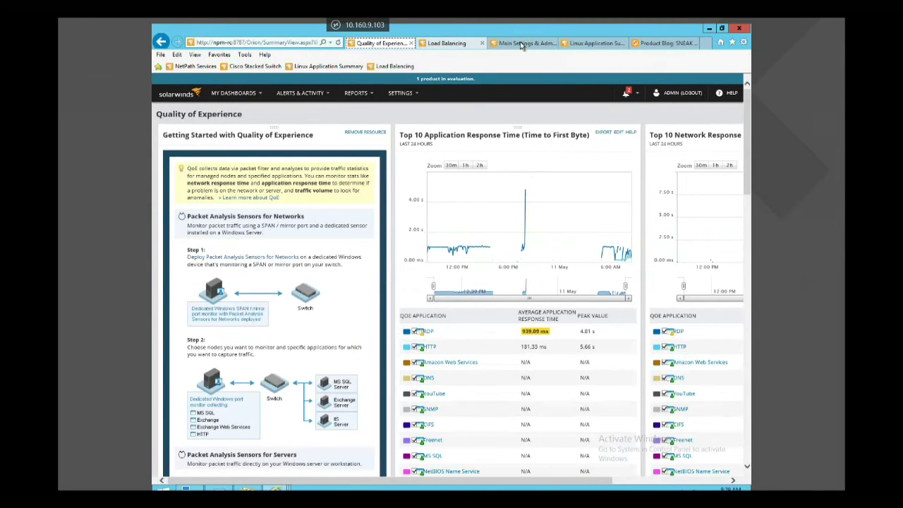
{"action": "key", "text": "ctrl+Tab"}
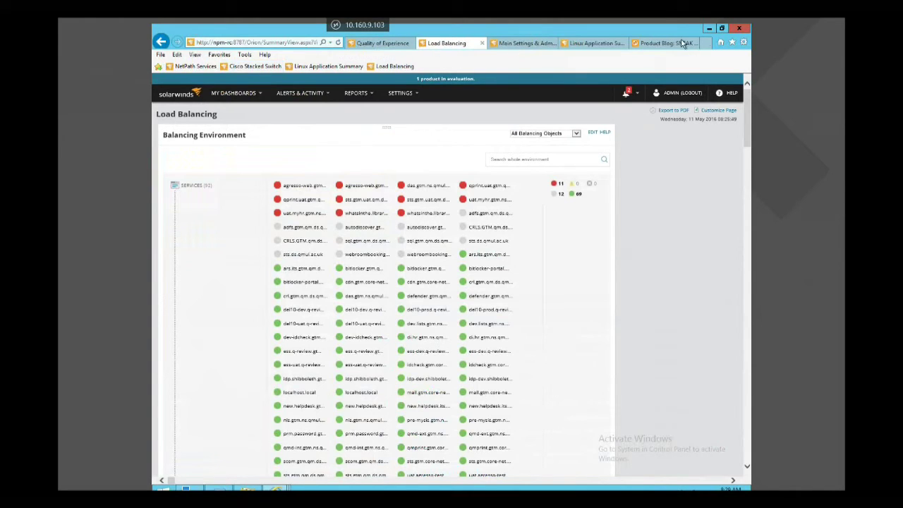
{"action": "left_click", "coordinate": [592, 43]}
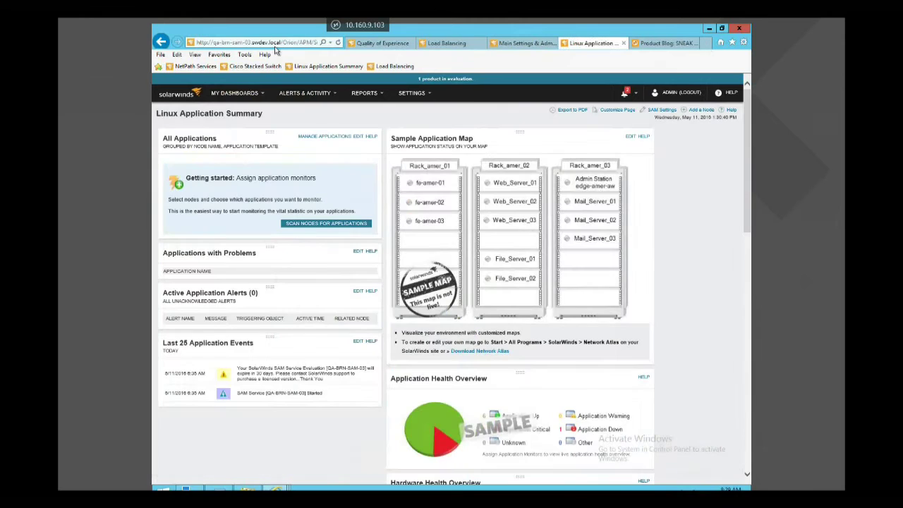
{"action": "left_click", "coordinate": [191, 68]}
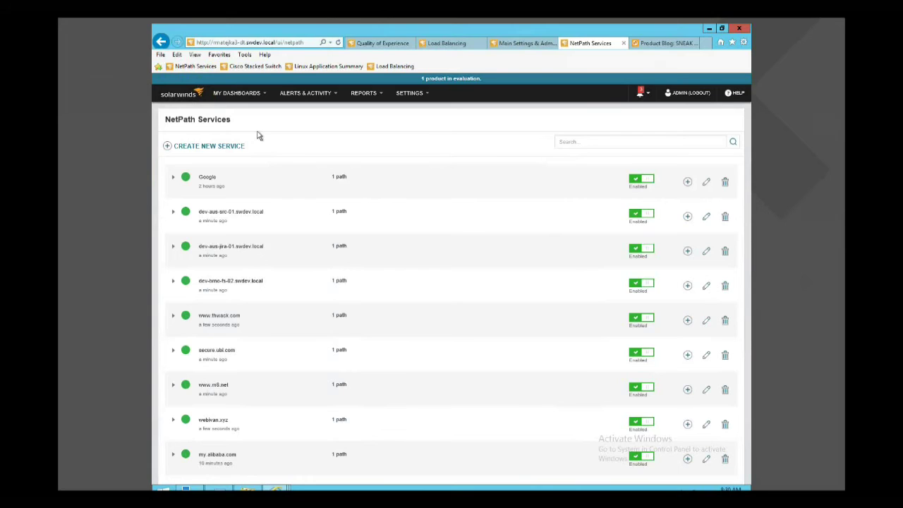
{"action": "left_click", "coordinate": [174, 317]}
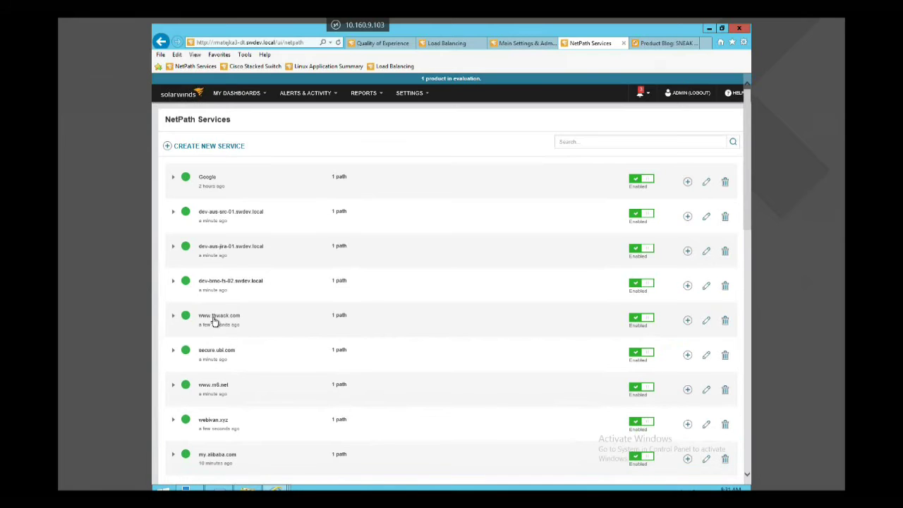
{"action": "left_click", "coordinate": [215, 321]}
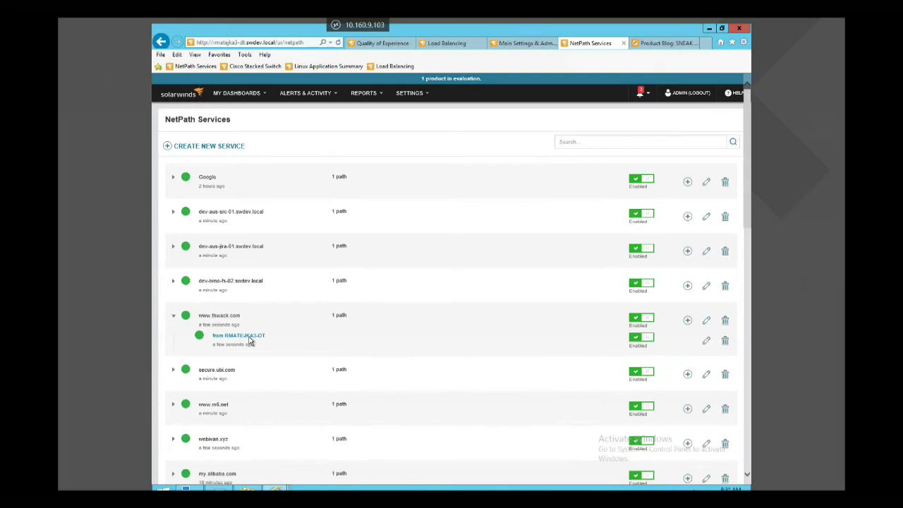
{"action": "left_click", "coordinate": [217, 320]}
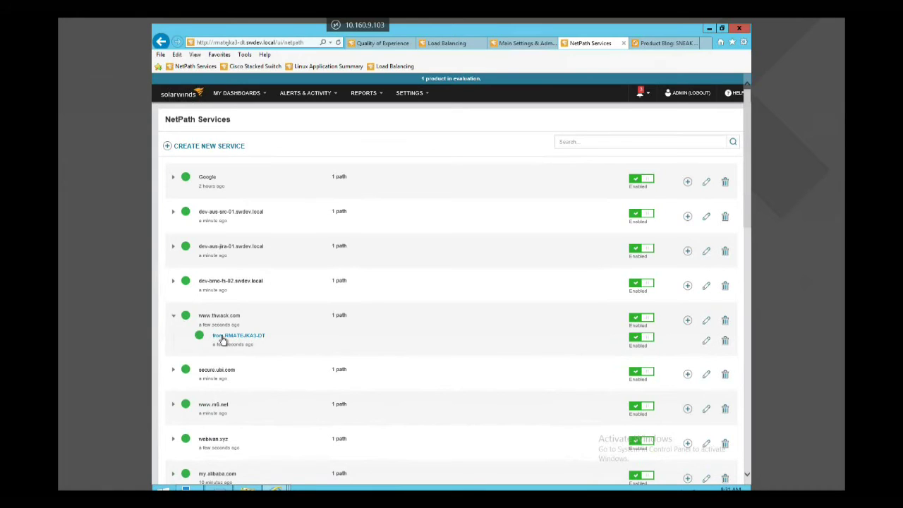
{"action": "left_click", "coordinate": [210, 185]}
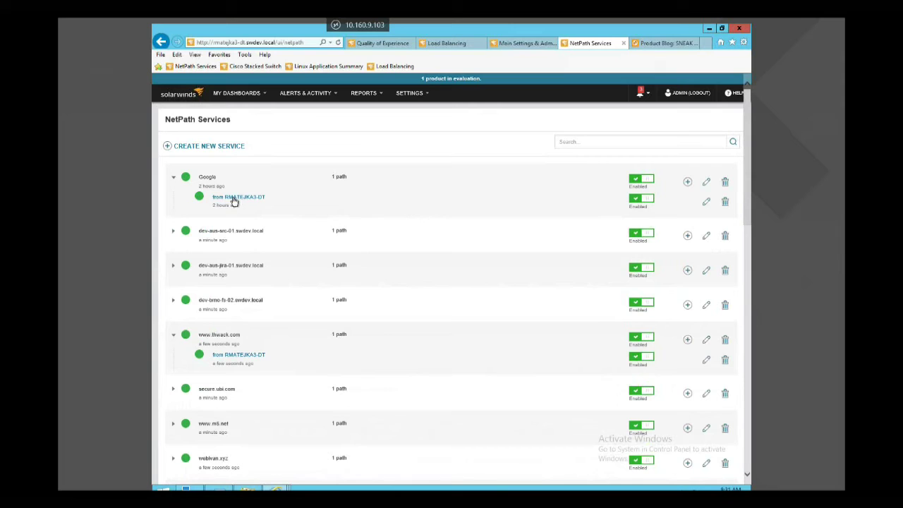
- In the NetPath Services list, expand webmail.u-blox.com and open its network path from ORION12RC
{"action": "left_click", "coordinate": [632, 316]}
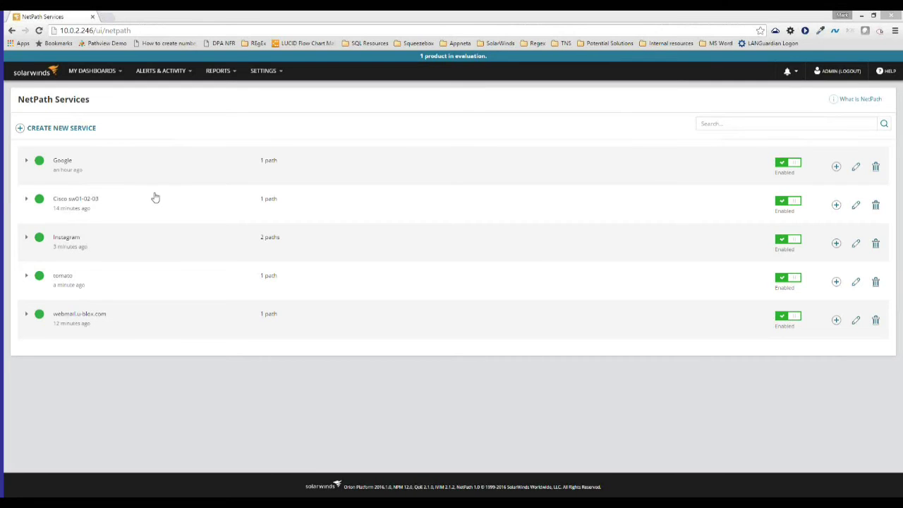
{"action": "left_click", "coordinate": [73, 318]}
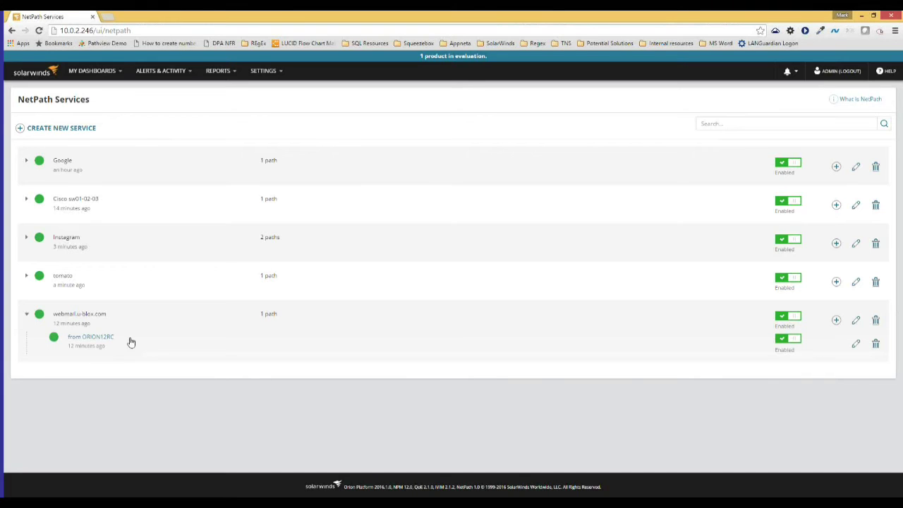
{"action": "left_click", "coordinate": [129, 342]}
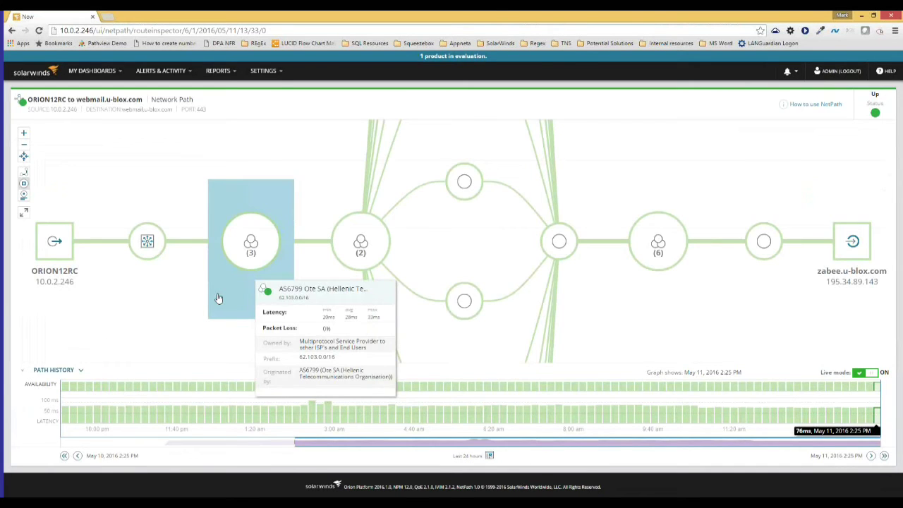
- Examine the first hops of the path: the ORION12RC source, its link to MikroTik bridge2 and the Ote SA provider group
{"action": "left_click", "coordinate": [25, 148]}
{"action": "left_click", "coordinate": [25, 147]}
{"action": "left_click", "coordinate": [26, 147]}
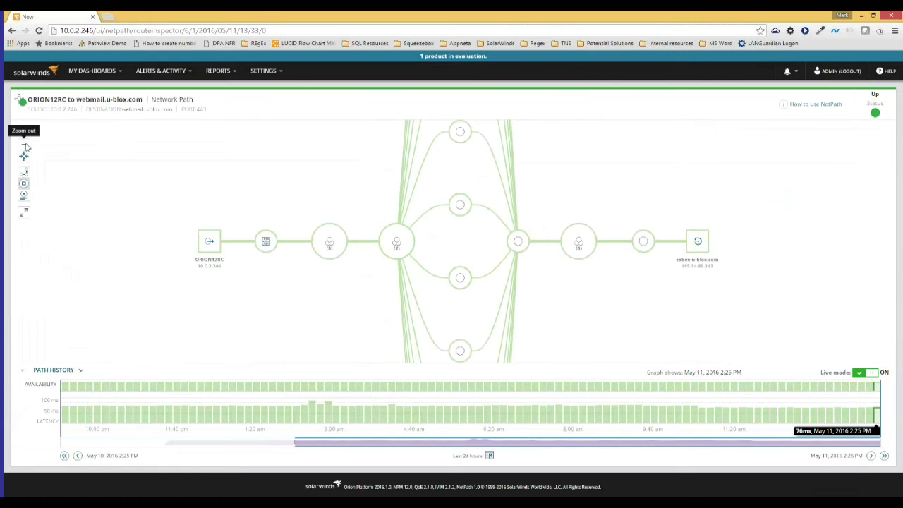
{"action": "left_click", "coordinate": [25, 146]}
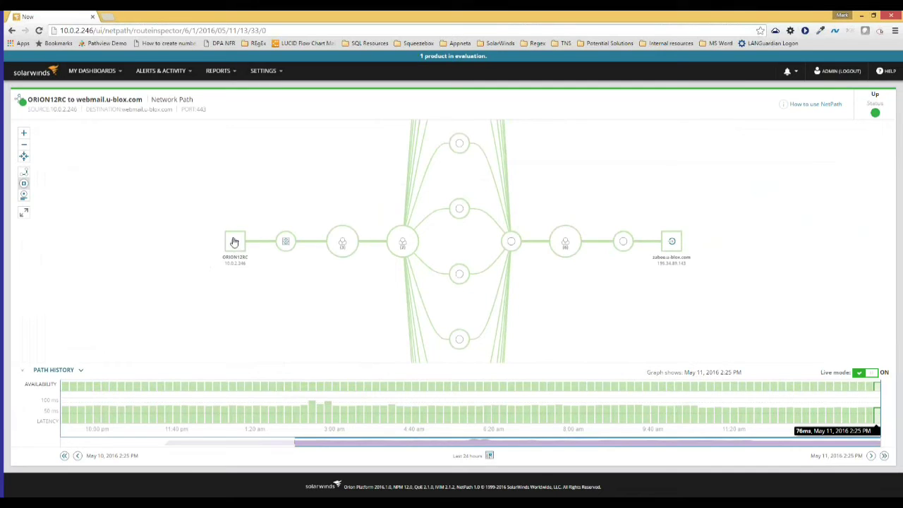
{"action": "mouse_move", "coordinate": [235, 243]}
{"action": "mouse_move", "coordinate": [287, 243]}
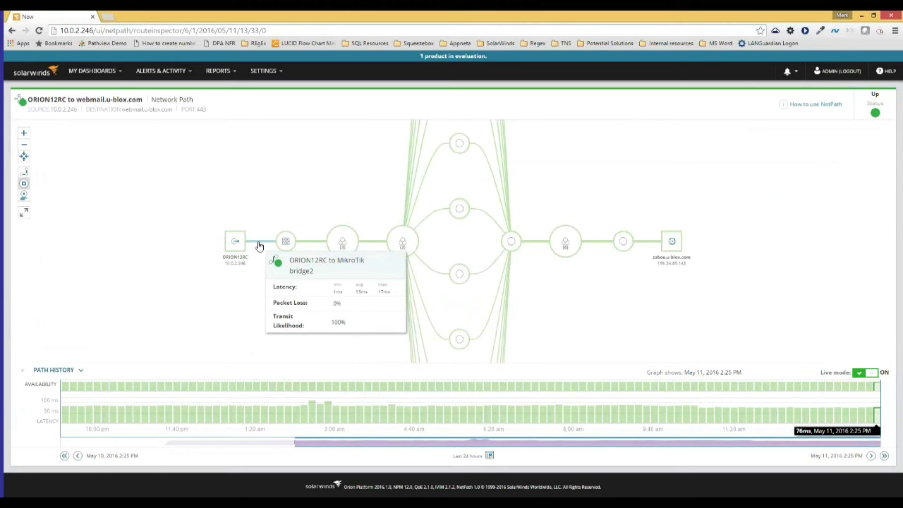
{"action": "mouse_move", "coordinate": [314, 245]}
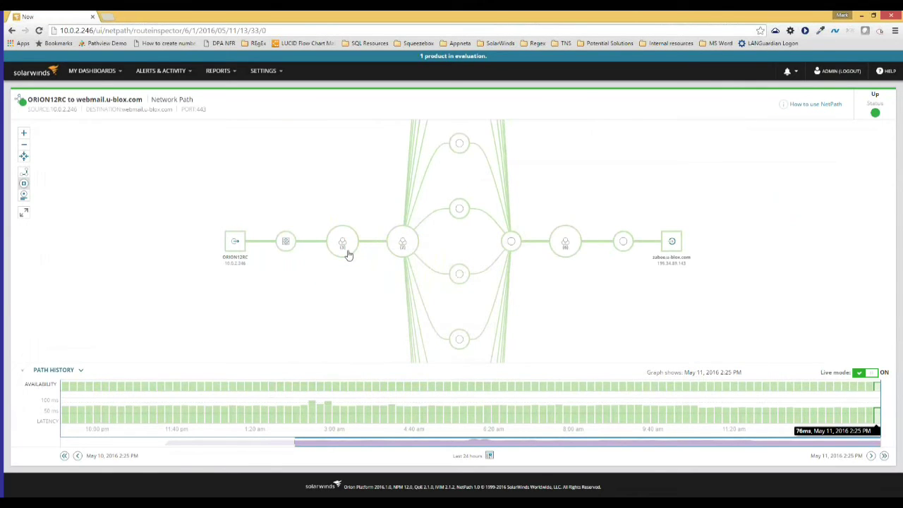
{"action": "mouse_move", "coordinate": [343, 245]}
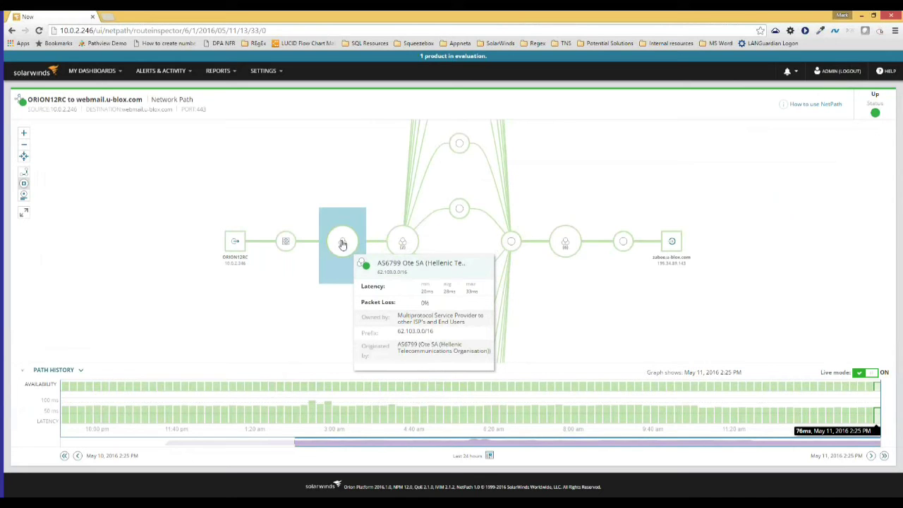
- Expand the Ote SA (Hellenic Telecommunications Organisation) group and examine the details of its individual hops
{"action": "left_click", "coordinate": [343, 244]}
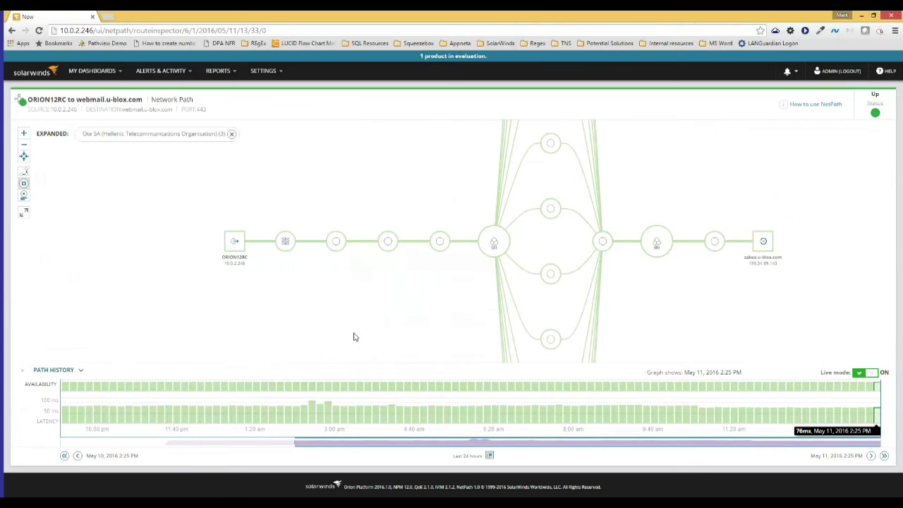
{"action": "mouse_move", "coordinate": [389, 246]}
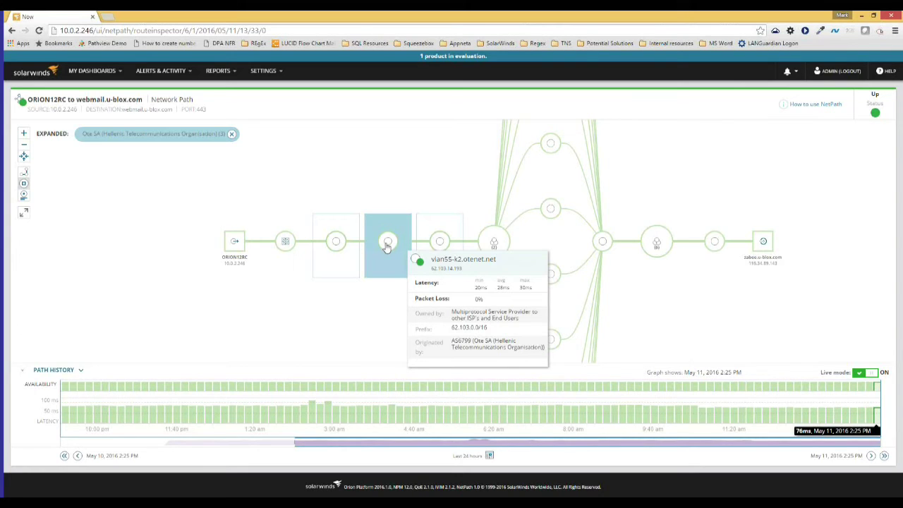
{"action": "mouse_move", "coordinate": [339, 249]}
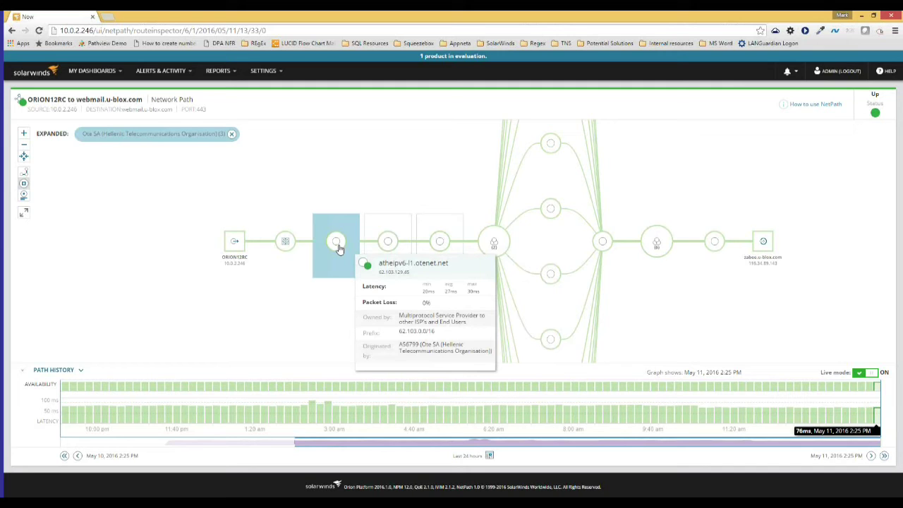
- Expand the Init7 (Switzerland) Ltd. group and collapse the Ote SA group
{"action": "left_click", "coordinate": [658, 245]}
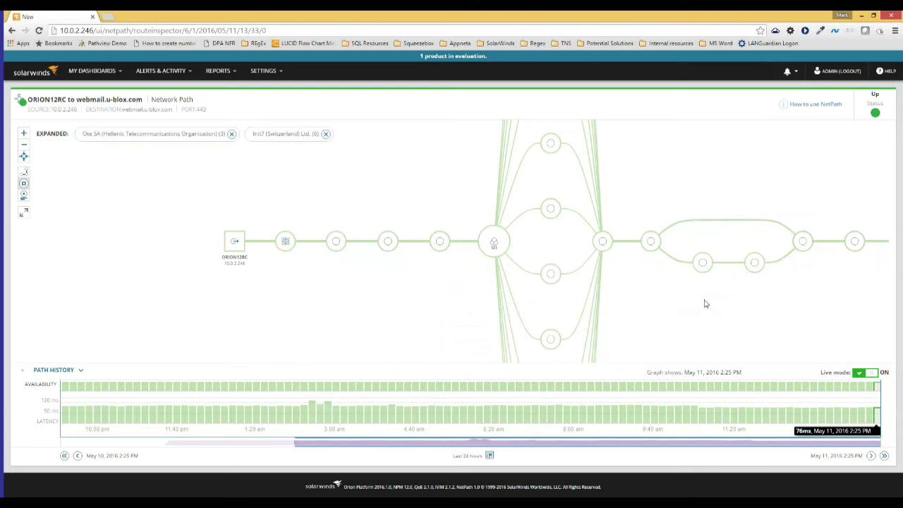
{"action": "mouse_move", "coordinate": [804, 244]}
{"action": "left_click", "coordinate": [232, 134]}
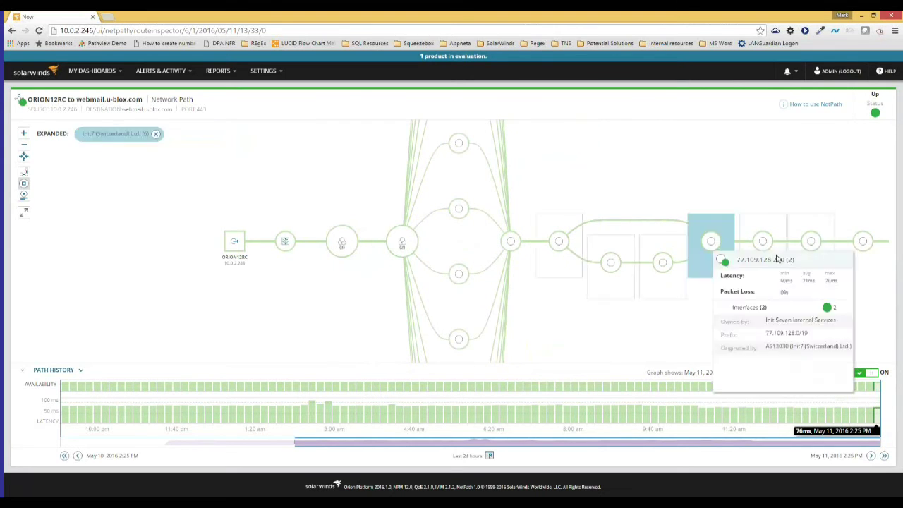
{"action": "left_click_drag", "start_coordinate": [737, 302], "coordinate": [518, 299]}
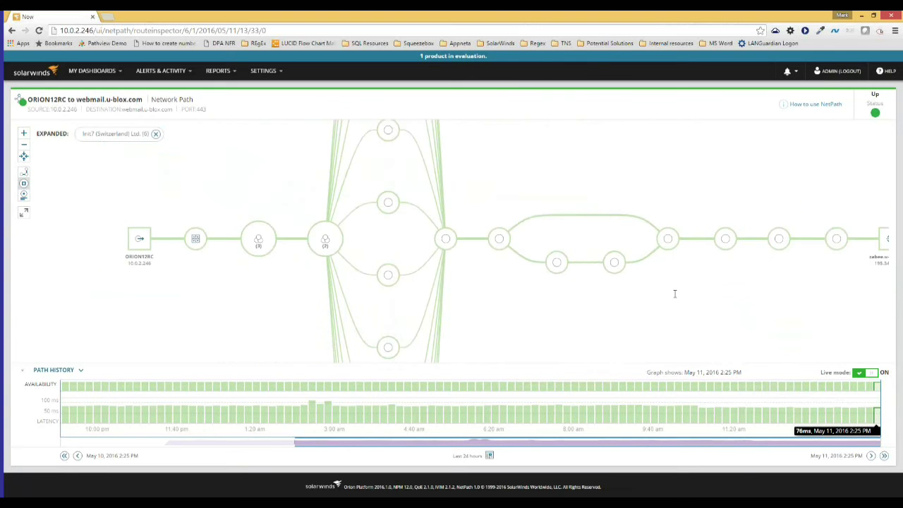
- Inspect the details of the r1zrh10.core.init7.net hop, its link to 77.109.128.210, and the r1zrh1.core.init7.net hop
{"action": "left_click", "coordinate": [614, 266]}
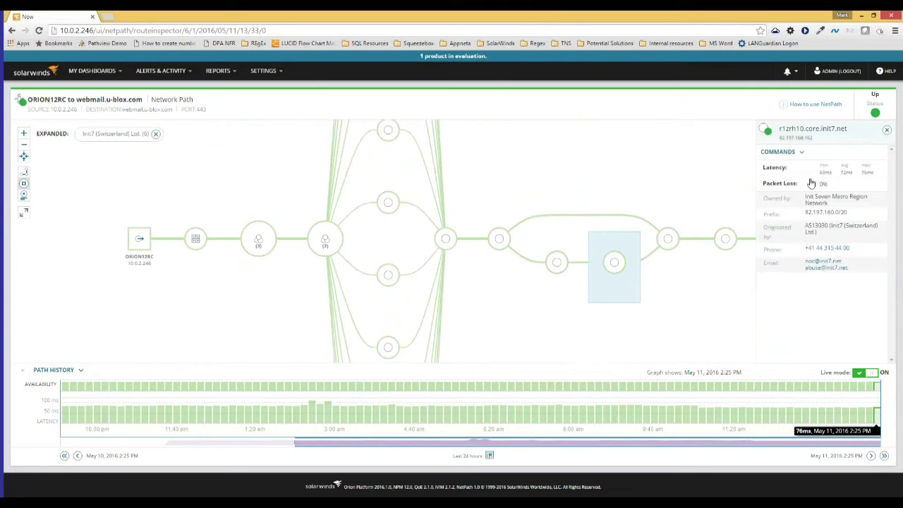
{"action": "mouse_move", "coordinate": [616, 271]}
{"action": "left_click", "coordinate": [653, 259]}
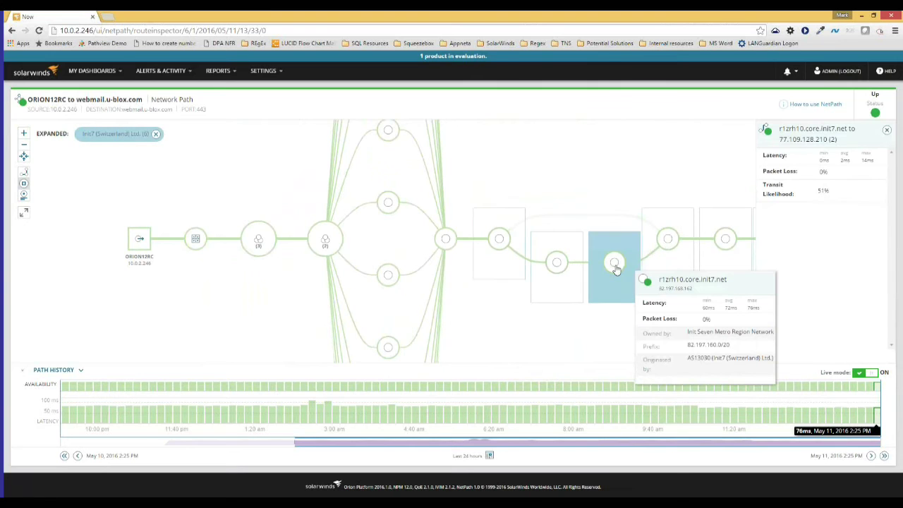
{"action": "left_click", "coordinate": [500, 244]}
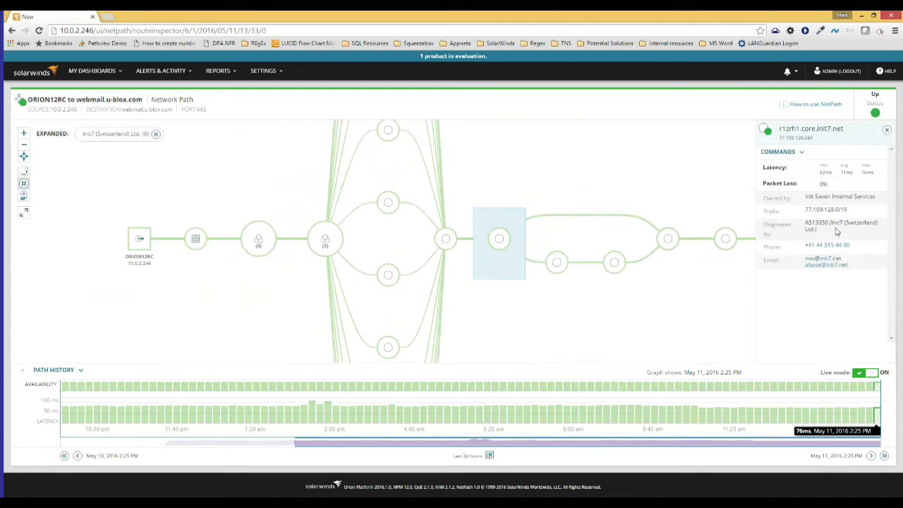
{"action": "double_click", "coordinate": [842, 197]}
- Shift the path history to an earlier period and display the path recorded on May 11, 2016 at 2:55 AM
{"action": "mouse_move", "coordinate": [873, 414]}
{"action": "left_click_drag", "start_coordinate": [434, 441], "coordinate": [370, 441]}
{"action": "mouse_move", "coordinate": [860, 403]}
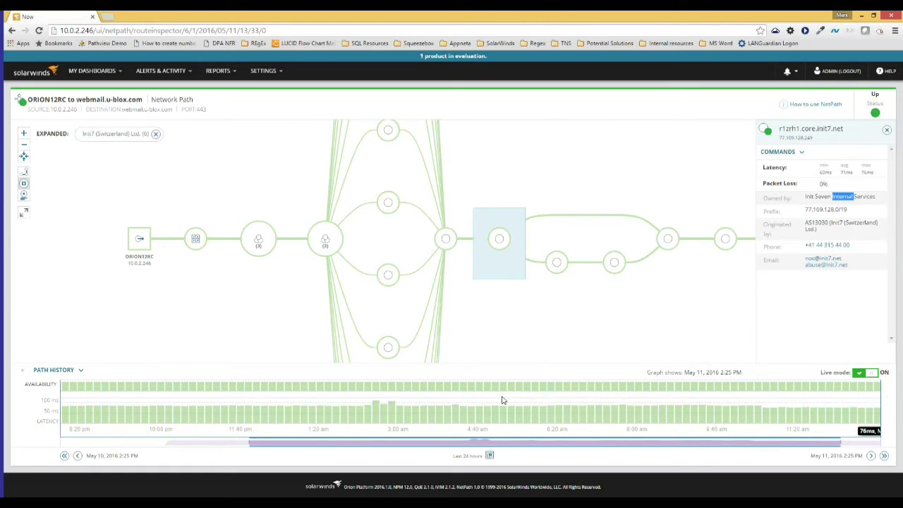
{"action": "mouse_move", "coordinate": [391, 416]}
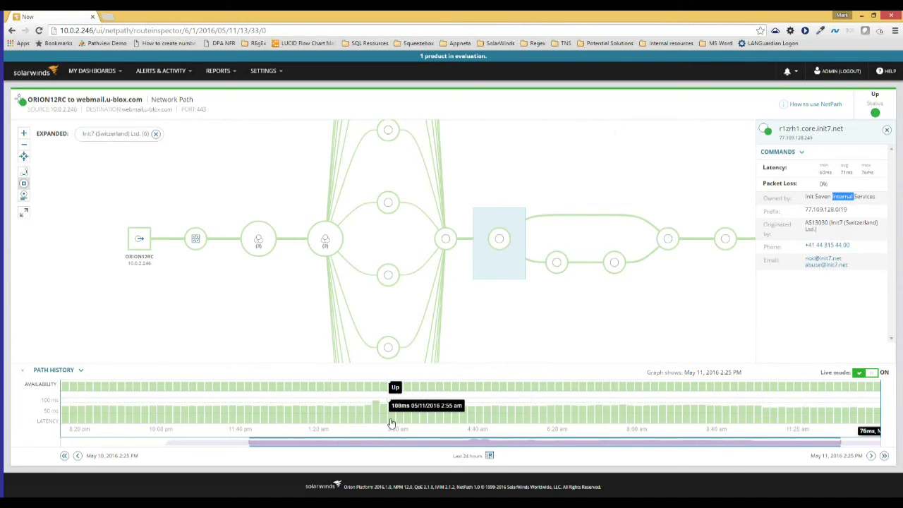
{"action": "left_click", "coordinate": [392, 422]}
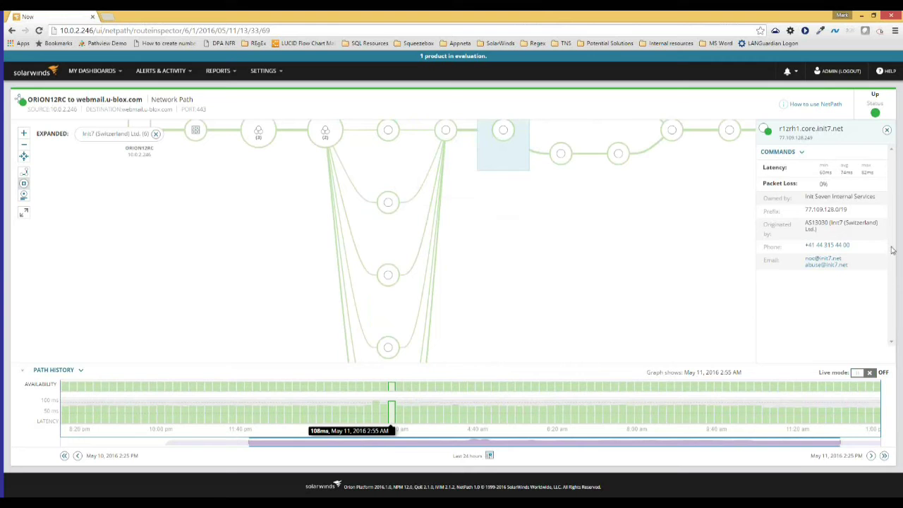
- Examine the parallel hops and the links leading to r1fra1.core.init7.net in the historical path
{"action": "scroll", "coordinate": [547, 259], "scroll_direction": "up", "scroll_amount": 3}
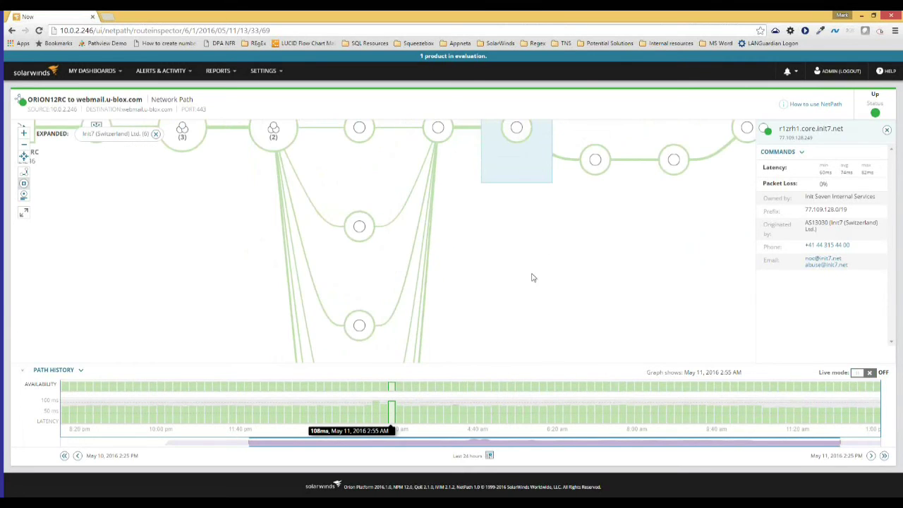
{"action": "scroll", "coordinate": [533, 278], "scroll_direction": "down", "scroll_amount": 3}
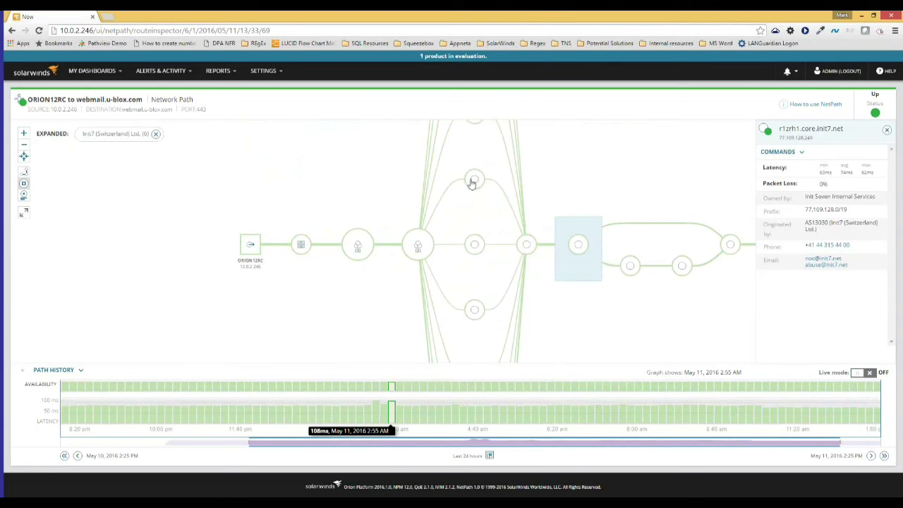
{"action": "mouse_move", "coordinate": [475, 179]}
{"action": "mouse_move", "coordinate": [513, 326]}
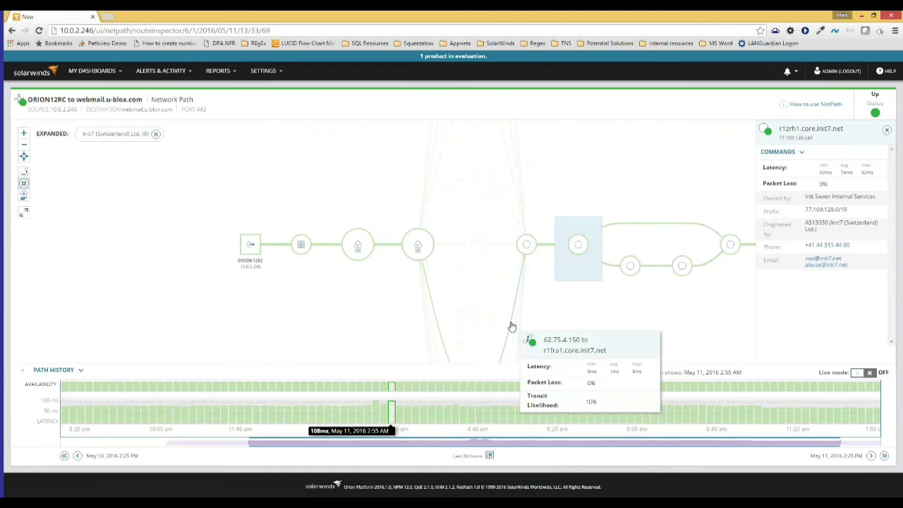
{"action": "mouse_move", "coordinate": [487, 251]}
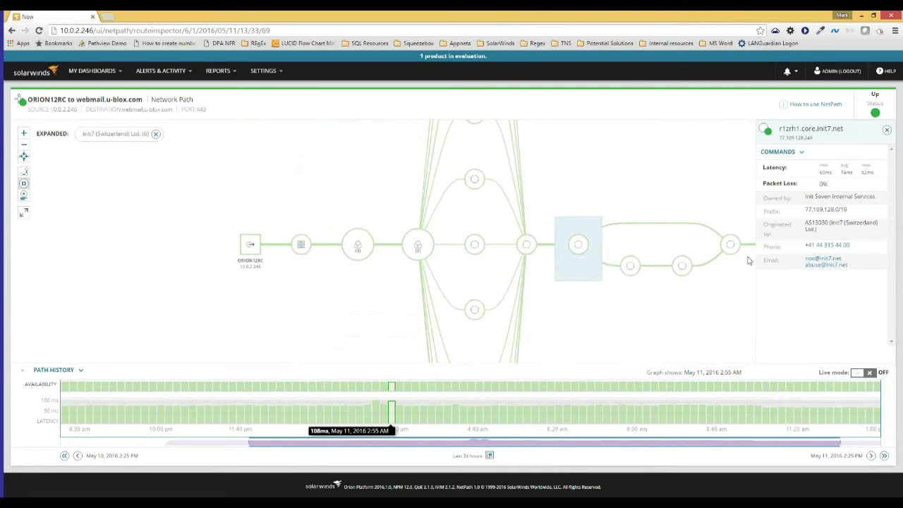
- Close the r1zrh1.core.init7.net details and collapse the Init7 (Switzerland) Ltd. group
{"action": "left_click", "coordinate": [887, 130]}
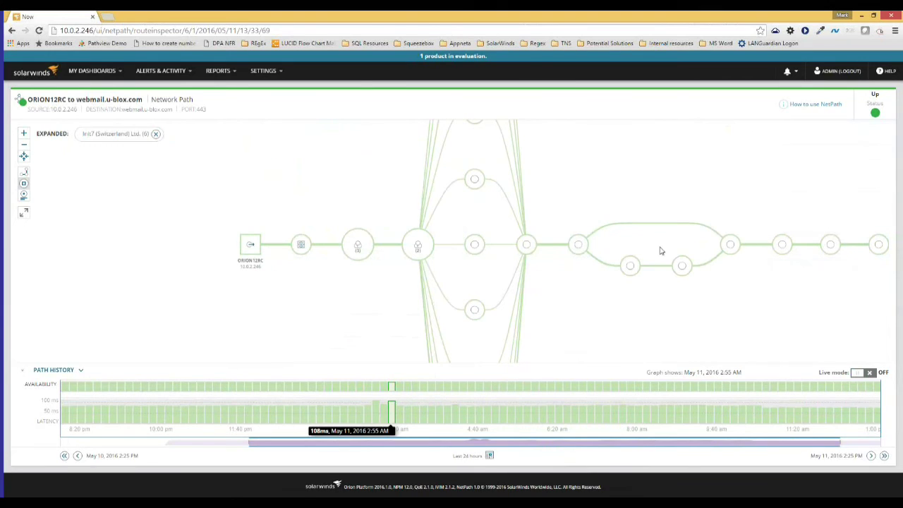
{"action": "left_click", "coordinate": [156, 135]}
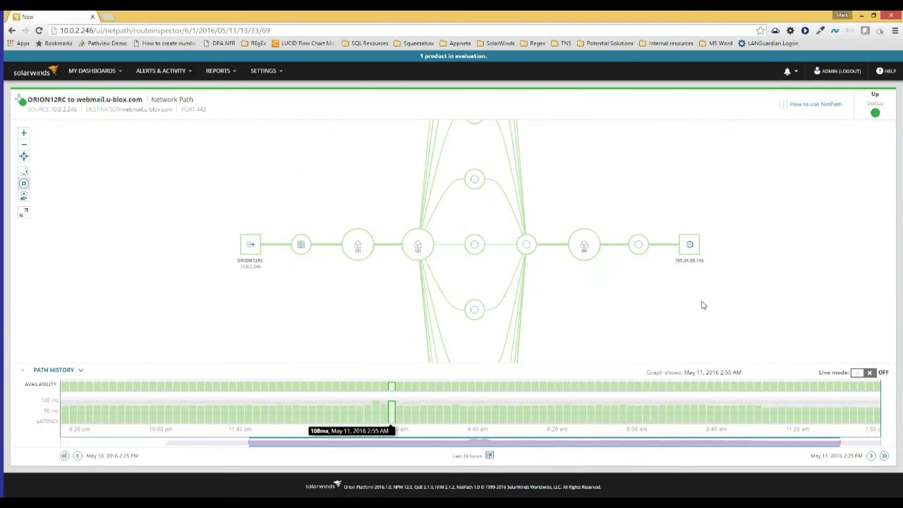
{"action": "mouse_move", "coordinate": [695, 251]}
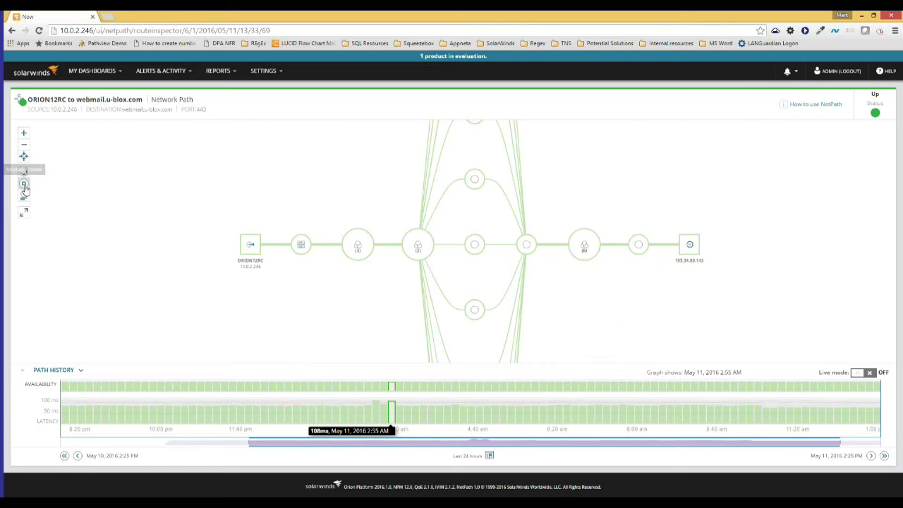
- Compare the path map at minimum and medium detail, and set it to maximum detail
{"action": "left_click", "coordinate": [41, 185]}
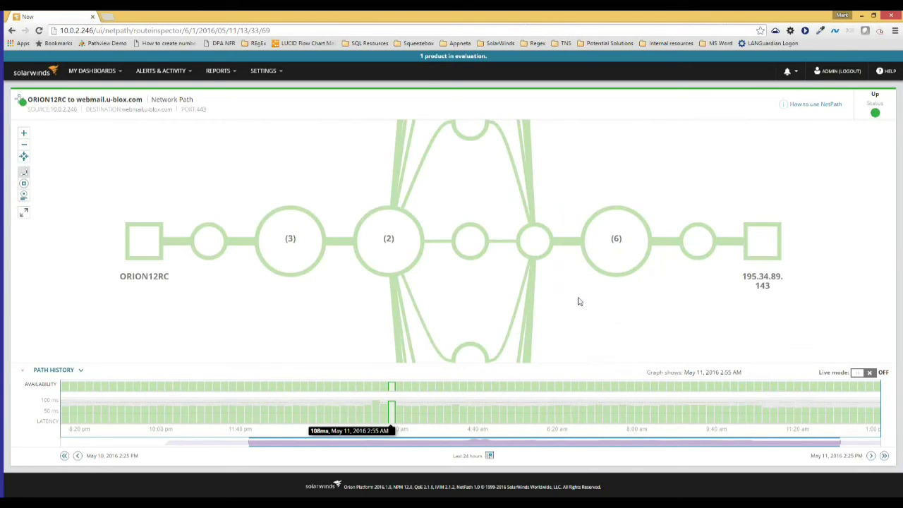
{"action": "scroll", "coordinate": [578, 301], "scroll_direction": "down", "scroll_amount": 2}
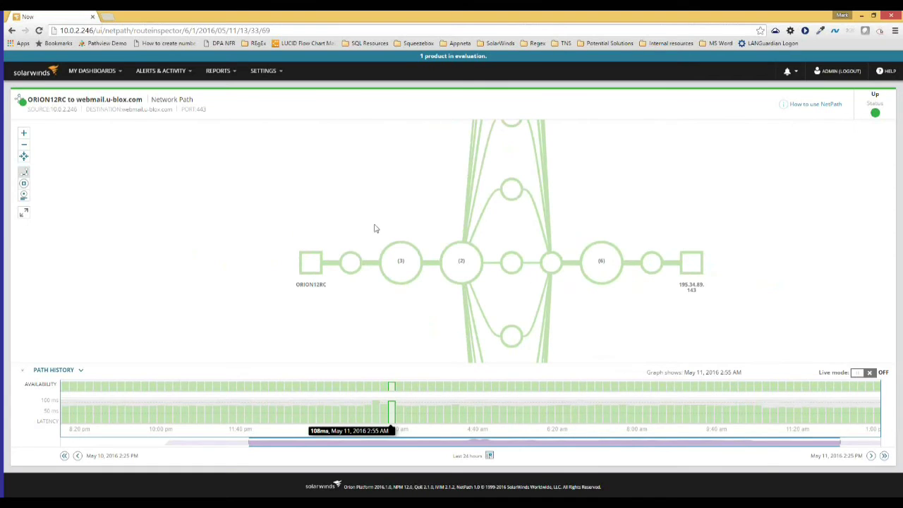
{"action": "left_click", "coordinate": [24, 187]}
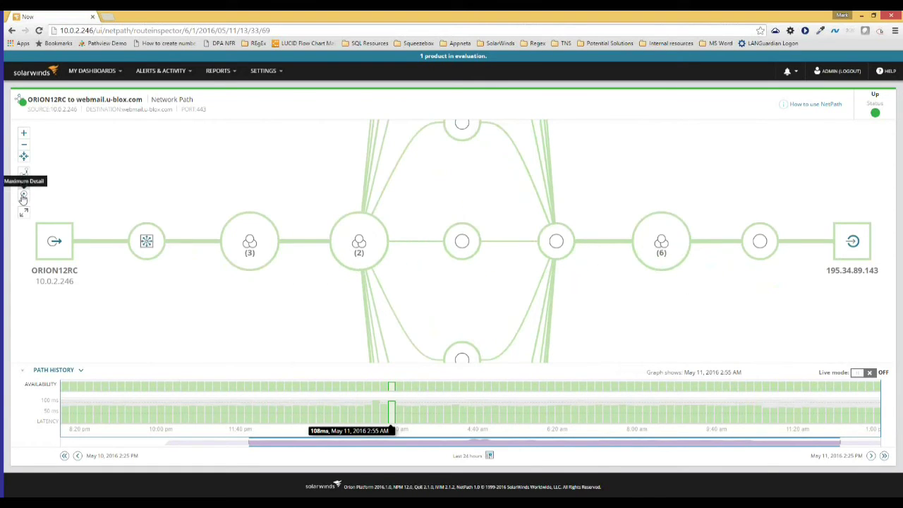
{"action": "left_click", "coordinate": [24, 198]}
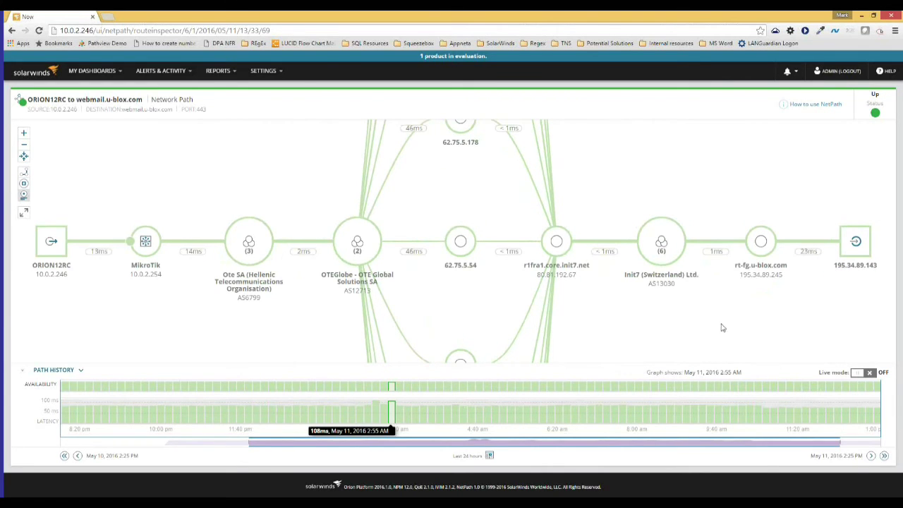
- Inspect the details of the Ote SA, MikroTik, OTEGlobe and r1fra1.core.init7.net nodes along the path
{"action": "scroll", "coordinate": [705, 321], "scroll_direction": "down", "scroll_amount": 2}
{"action": "mouse_move", "coordinate": [356, 264]}
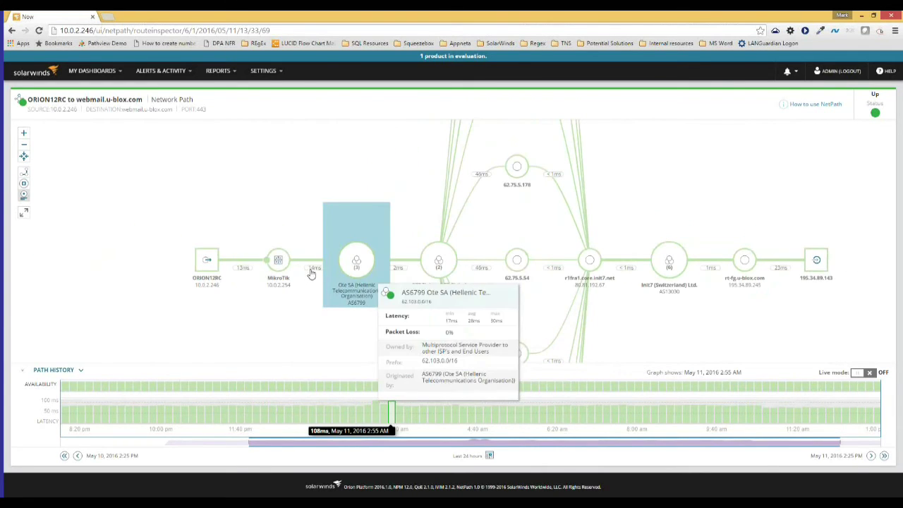
{"action": "mouse_move", "coordinate": [313, 274]}
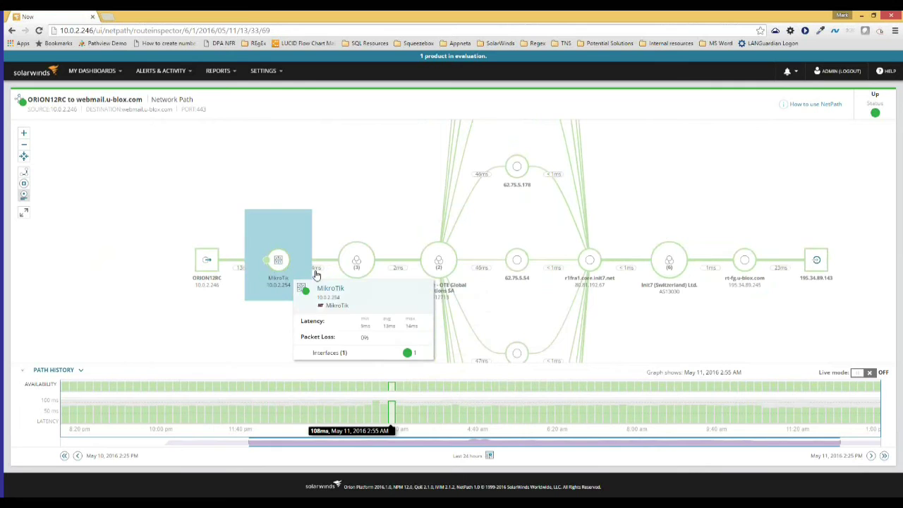
{"action": "mouse_move", "coordinate": [445, 299]}
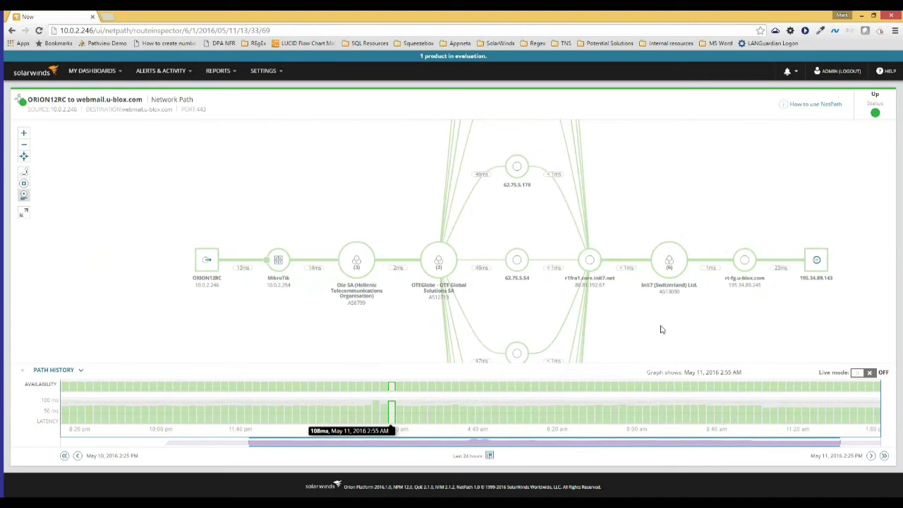
{"action": "left_click_drag", "start_coordinate": [656, 325], "coordinate": [609, 244]}
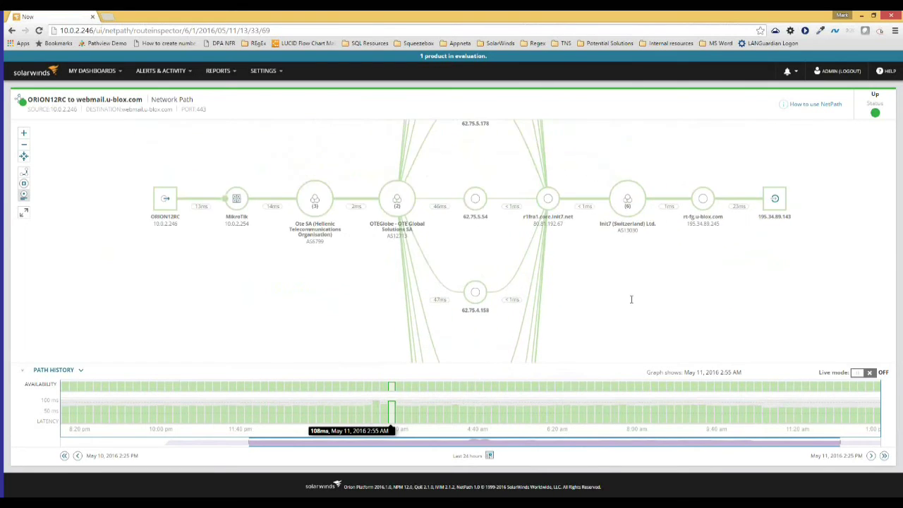
{"action": "mouse_move", "coordinate": [418, 248]}
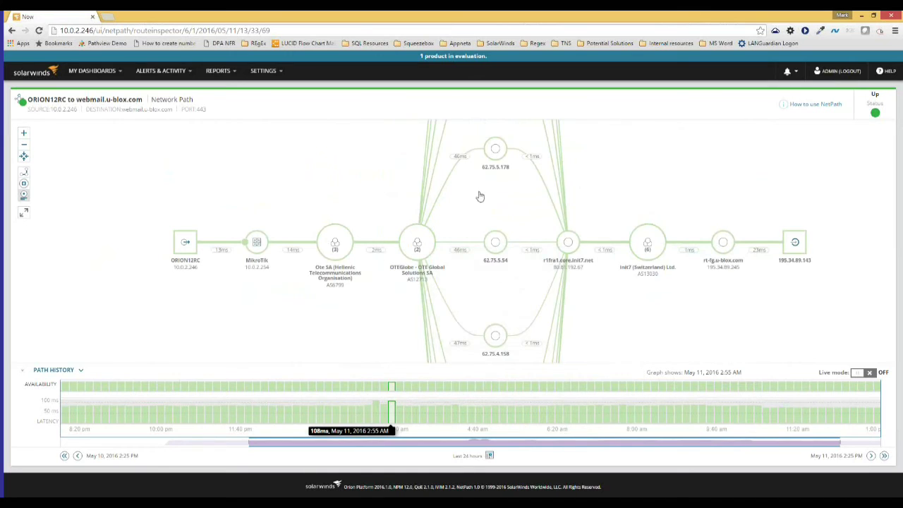
{"action": "mouse_move", "coordinate": [567, 246]}
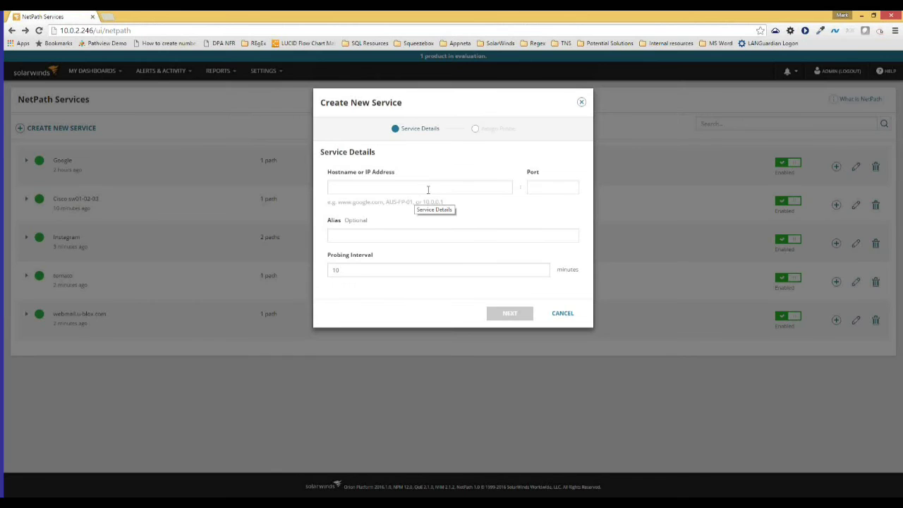
{"action": "left_click", "coordinate": [389, 190]}
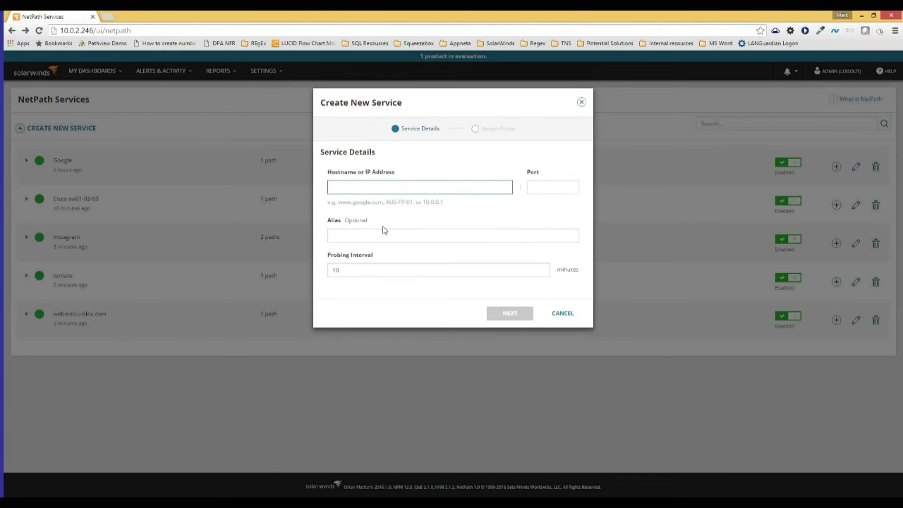
{"action": "type", "text": "www.prospero"}
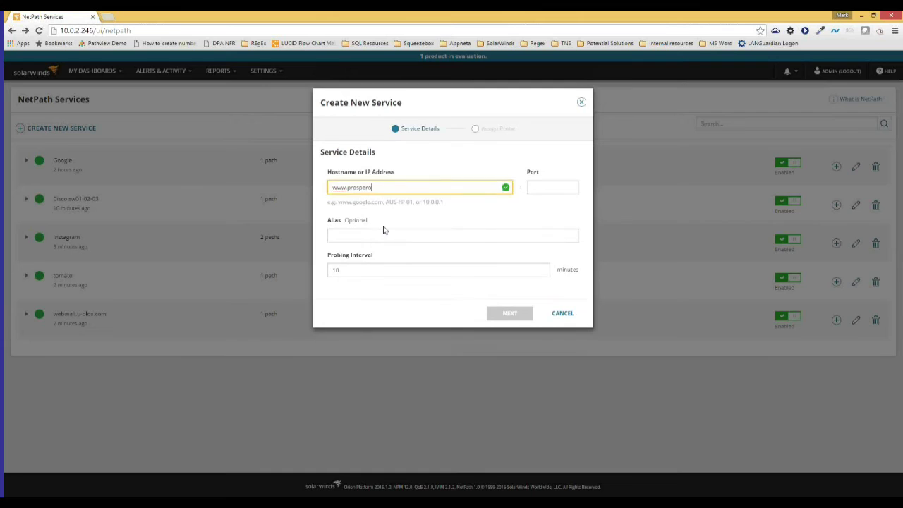
{"action": "type", "text": "n.co.uk"}
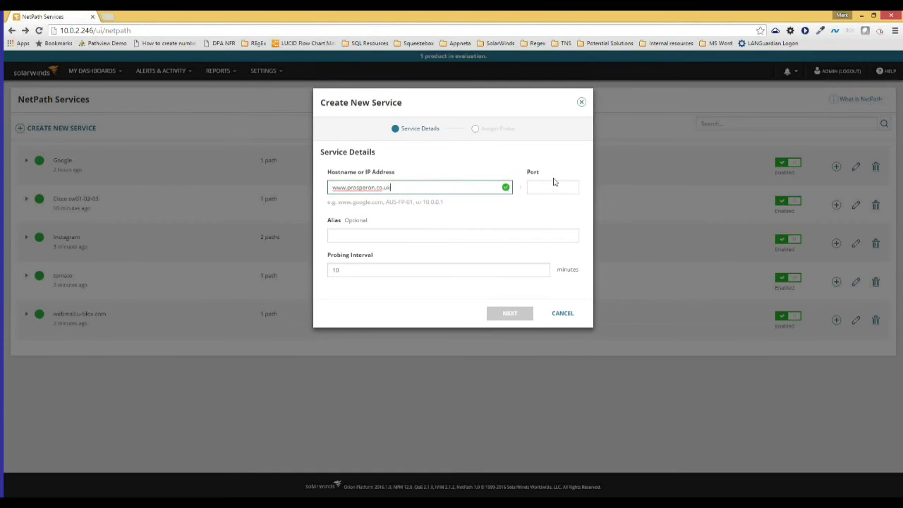
{"action": "left_click", "coordinate": [551, 184]}
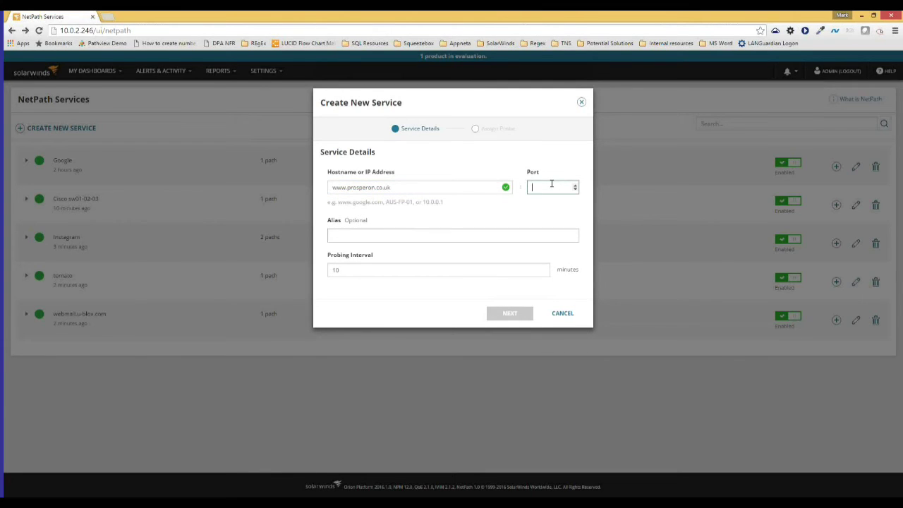
{"action": "type", "text": "80"}
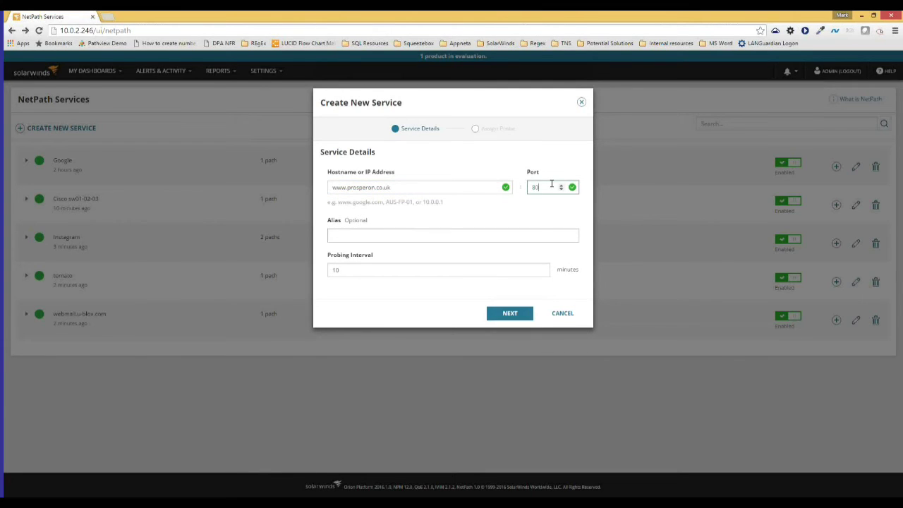
{"action": "left_click", "coordinate": [404, 236]}
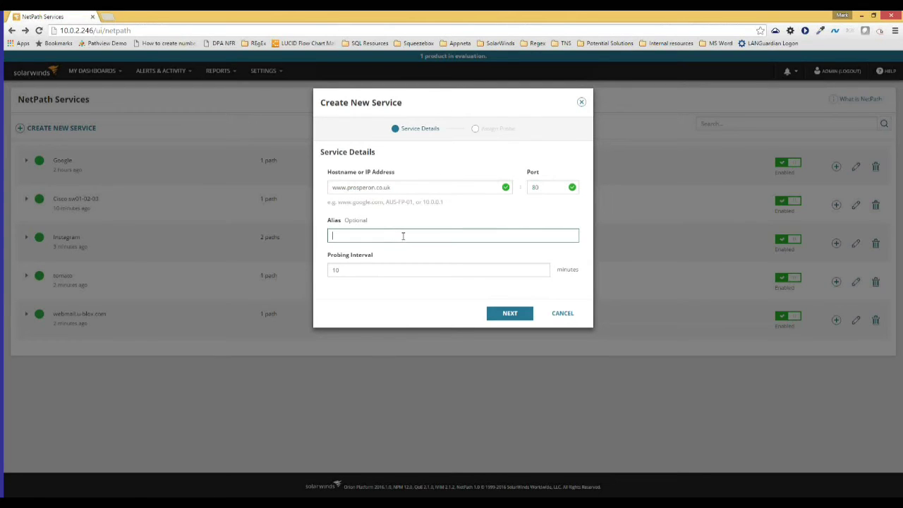
{"action": "left_click", "coordinate": [369, 270]}
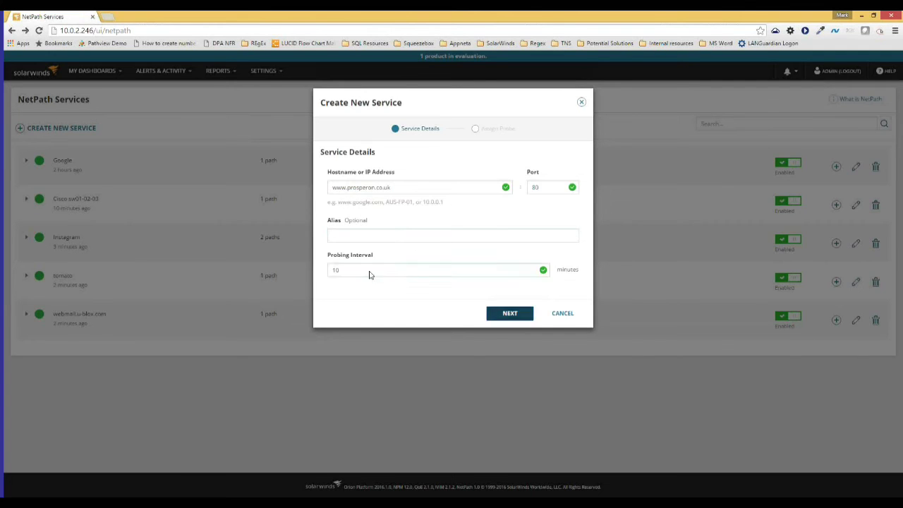
{"action": "left_click", "coordinate": [509, 312]}
- Review the assignable probes and the new probe form, and cancel both the probe and the service creation
{"action": "left_click", "coordinate": [395, 185]}
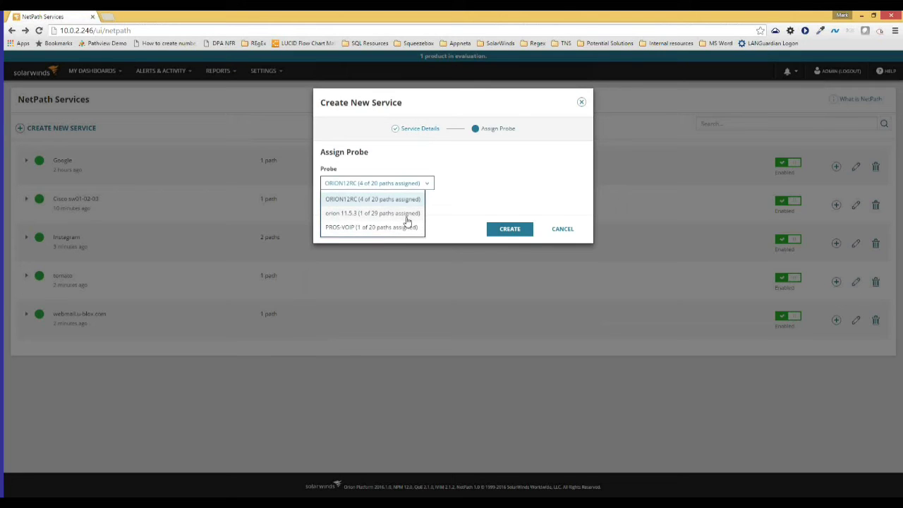
{"action": "left_click", "coordinate": [492, 189]}
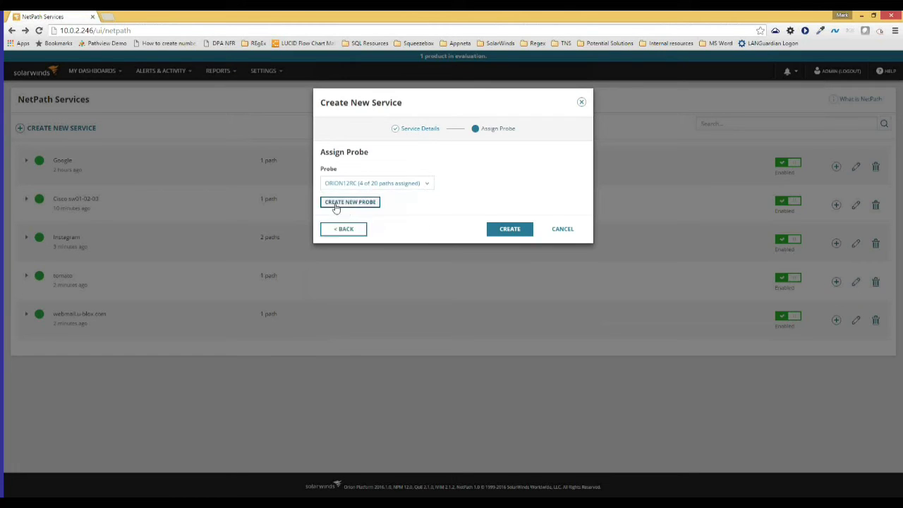
{"action": "left_click", "coordinate": [336, 205]}
{"action": "left_click", "coordinate": [414, 153]}
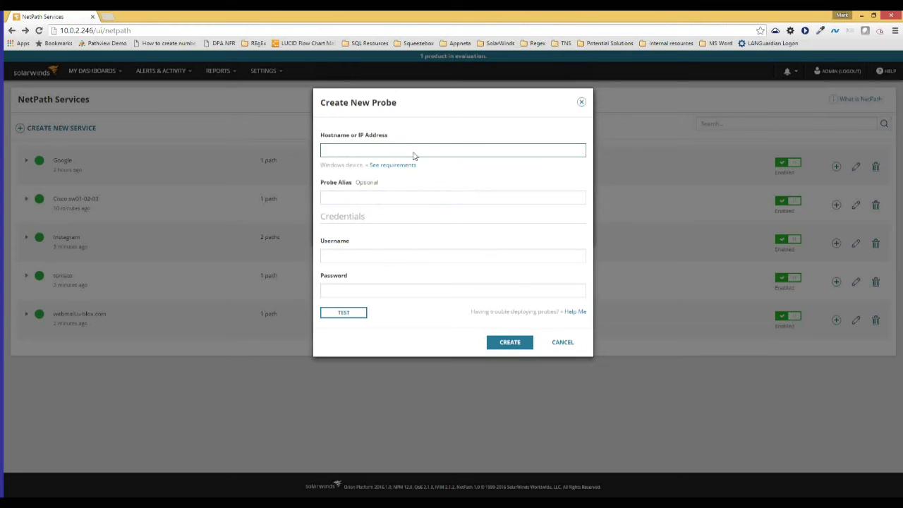
{"action": "left_click", "coordinate": [557, 348]}
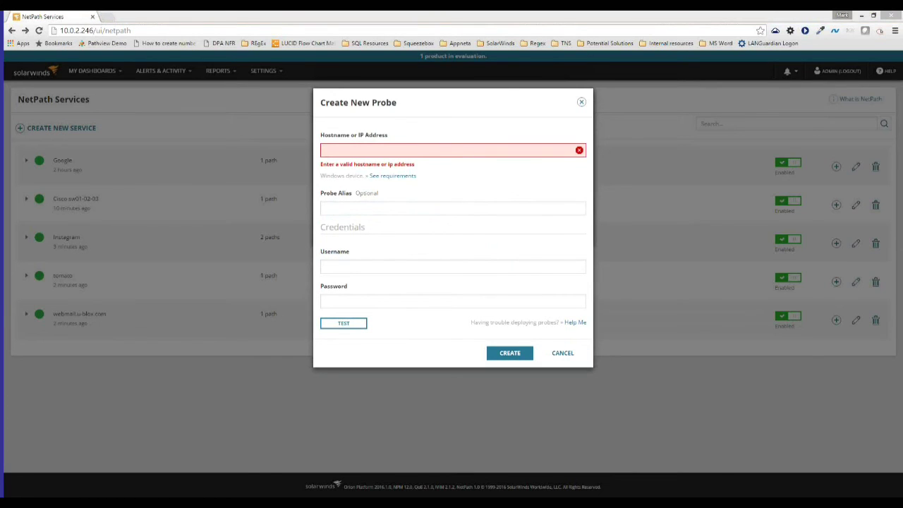
{"action": "left_click", "coordinate": [562, 353]}
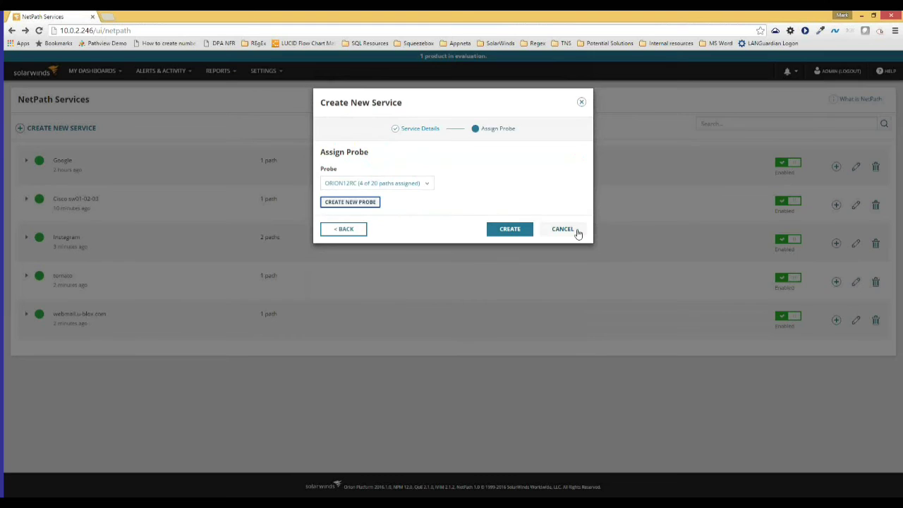
{"action": "left_click", "coordinate": [562, 229]}
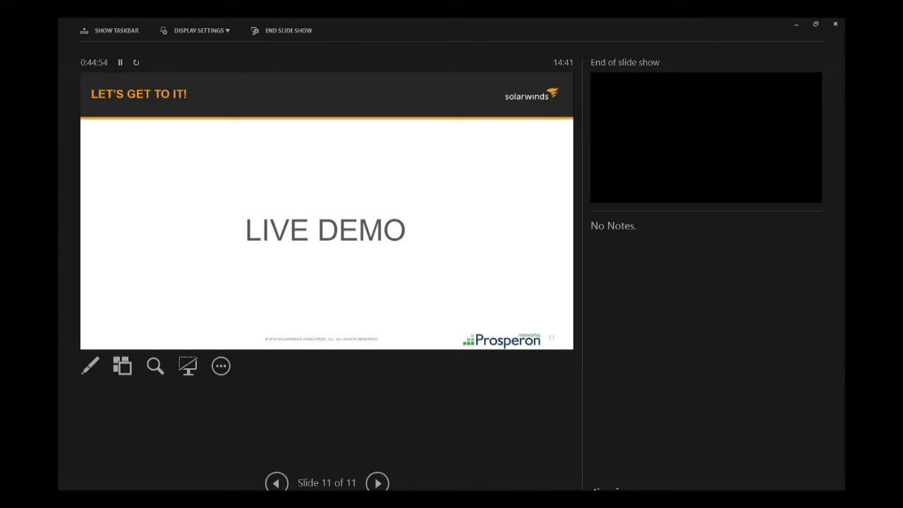
- Switch to the remote desktop session and examine the services in the Load Balancing page's Balancing Environment
{"action": "key", "text": "alt+Tab"}
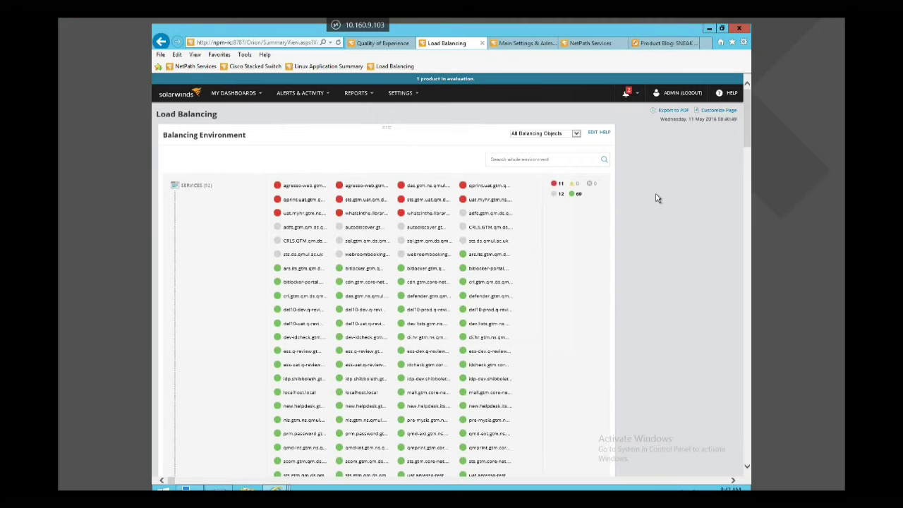
{"action": "left_click", "coordinate": [256, 94]}
{"action": "left_click_drag", "start_coordinate": [745, 136], "coordinate": [740, 163]}
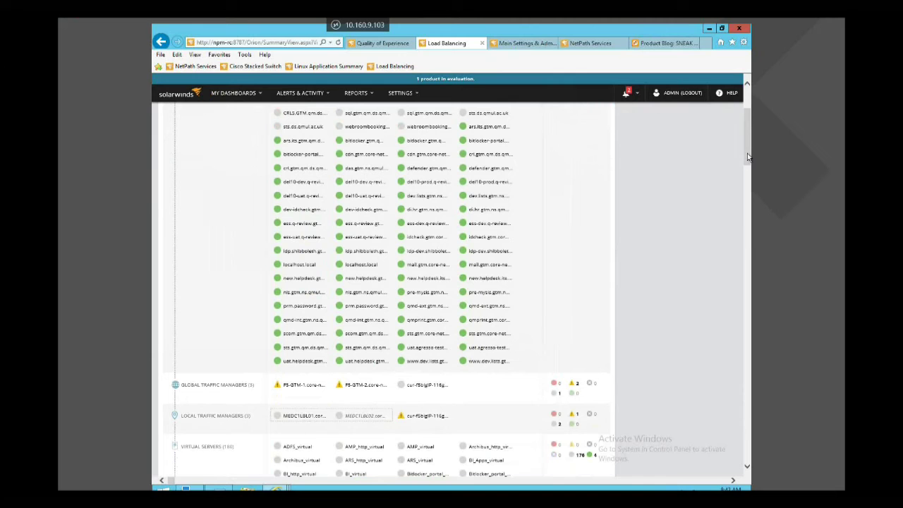
{"action": "left_click_drag", "start_coordinate": [748, 157], "coordinate": [748, 128]}
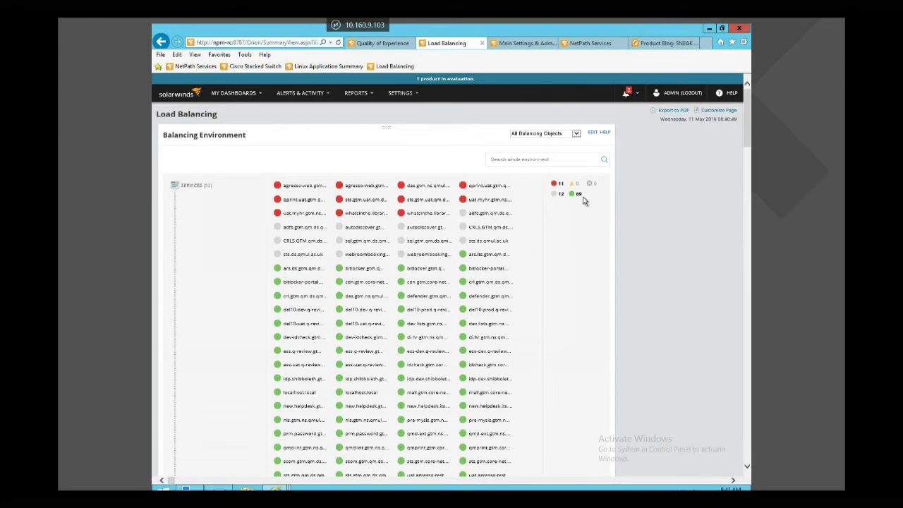
{"action": "mouse_move", "coordinate": [412, 189]}
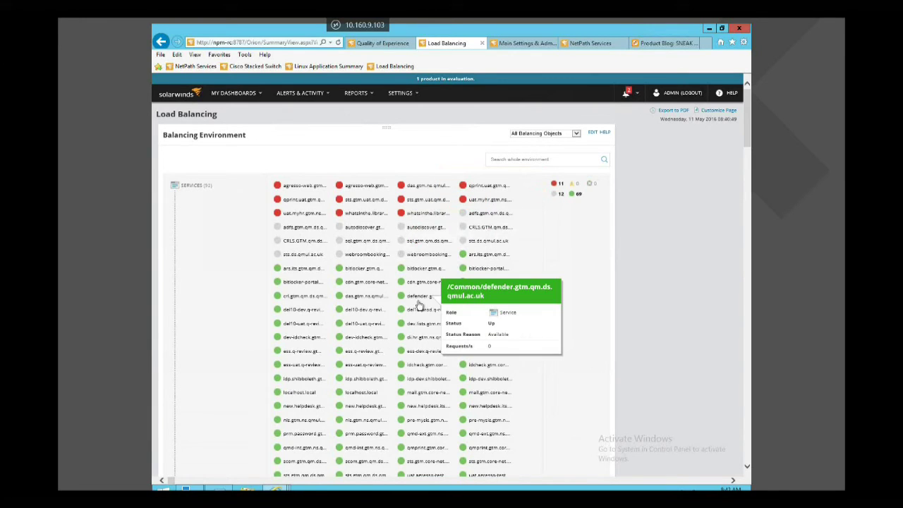
- Show the relations of AMP_pool from the pools section of the Balancing Environment
{"action": "left_click", "coordinate": [748, 226]}
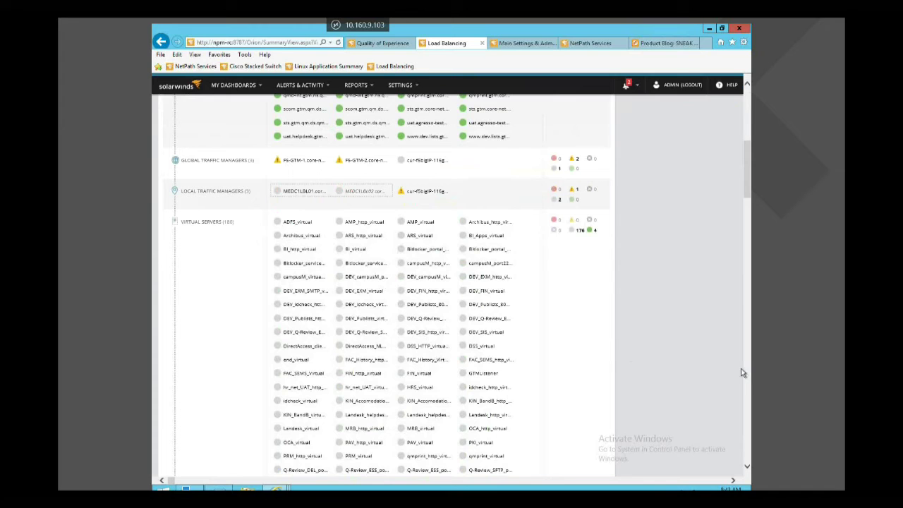
{"action": "scroll", "coordinate": [750, 389], "scroll_direction": "down", "scroll_amount": 5}
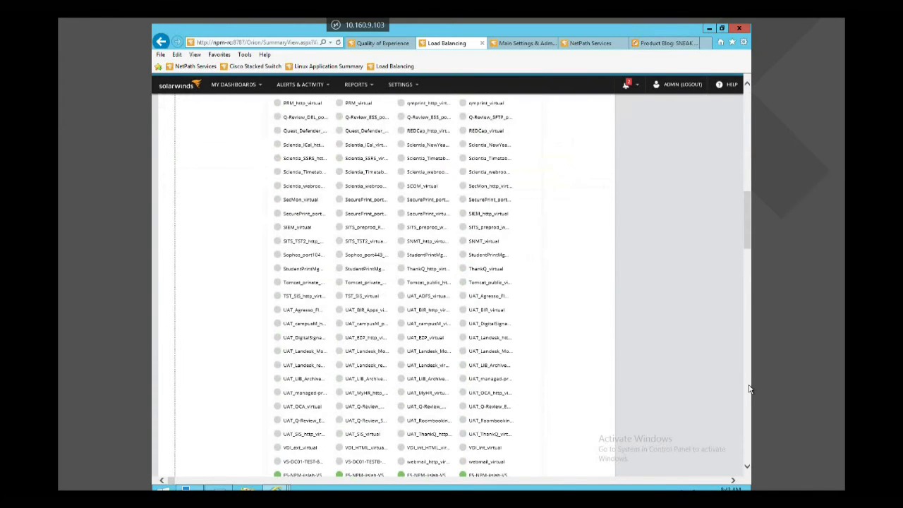
{"action": "scroll", "coordinate": [750, 389], "scroll_direction": "down", "scroll_amount": 5}
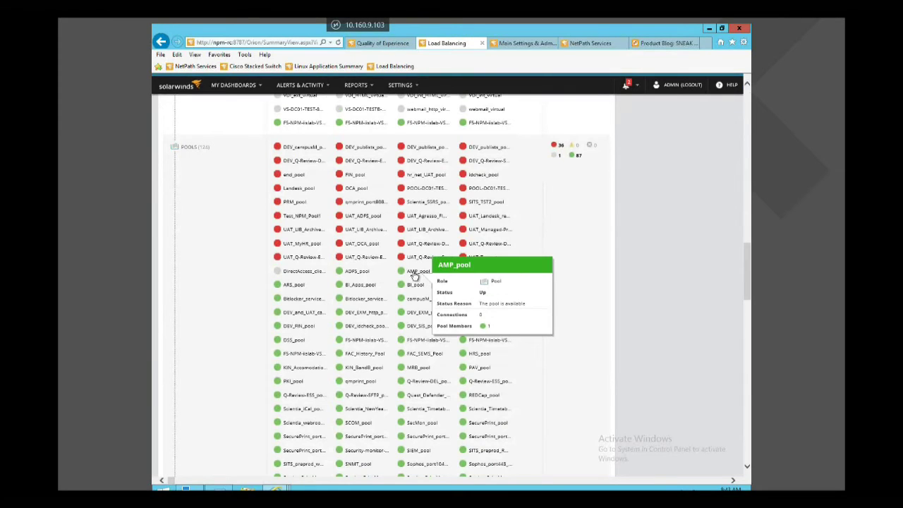
{"action": "right_click", "coordinate": [414, 276]}
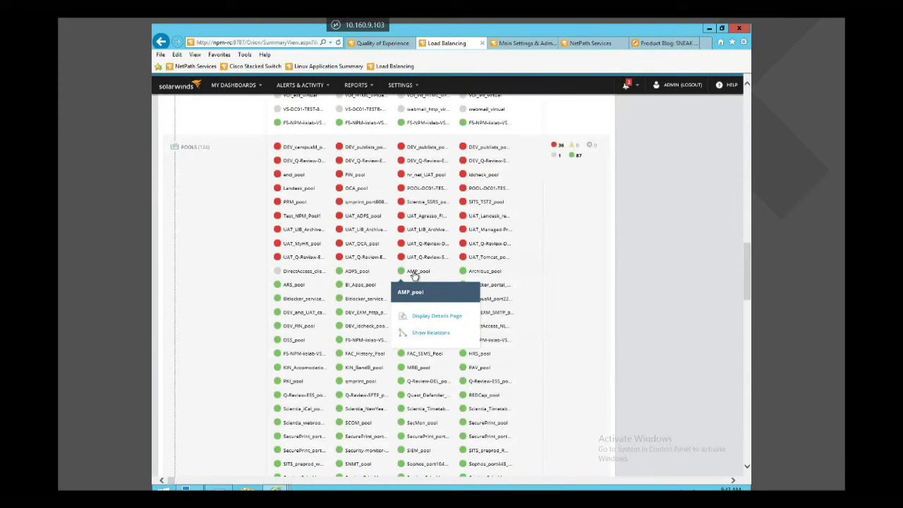
{"action": "left_click", "coordinate": [431, 335]}
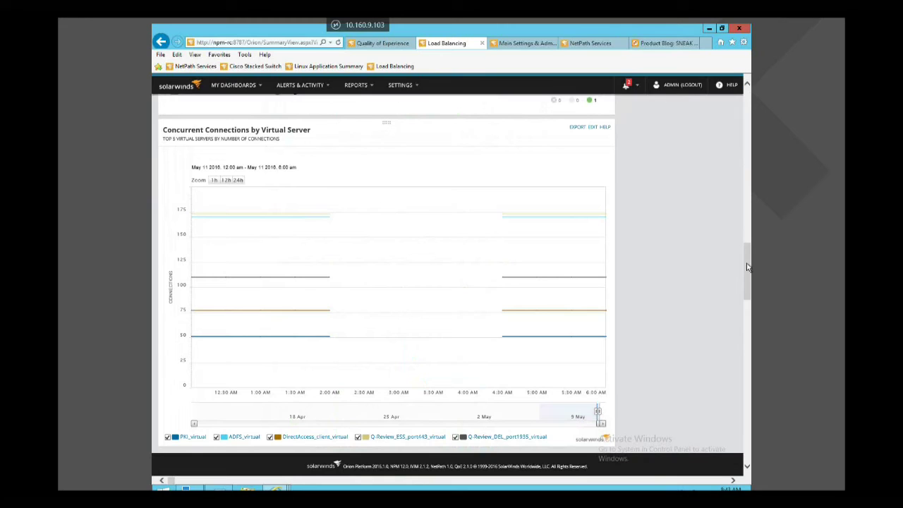
- Examine the objects related to AMP_pool and the Concurrent Connections by Virtual Server chart
{"action": "left_click_drag", "start_coordinate": [748, 267], "coordinate": [745, 149]}
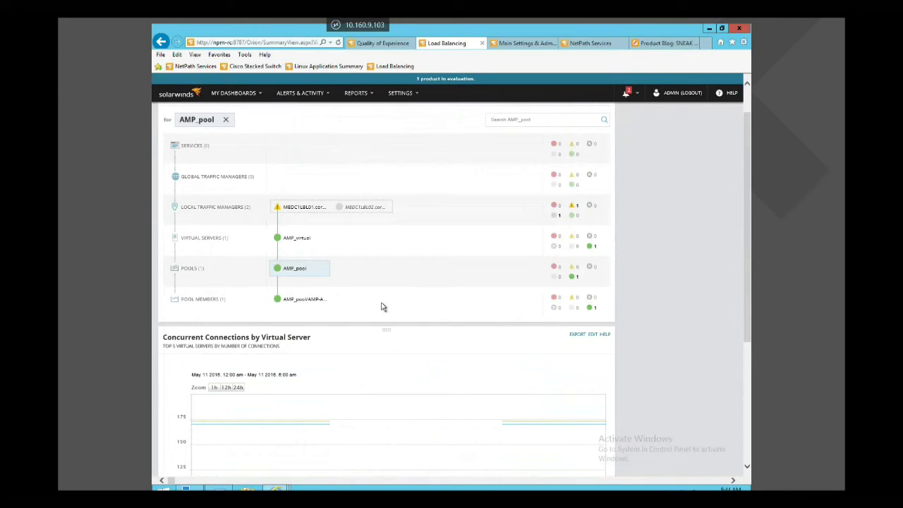
{"action": "mouse_move", "coordinate": [290, 210]}
{"action": "scroll", "coordinate": [748, 409], "scroll_direction": "down", "scroll_amount": 3}
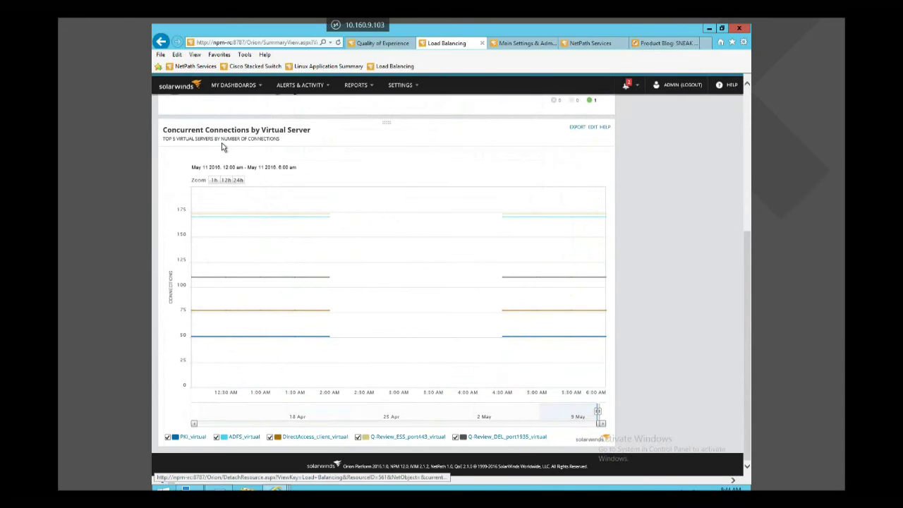
{"action": "left_click", "coordinate": [163, 43]}
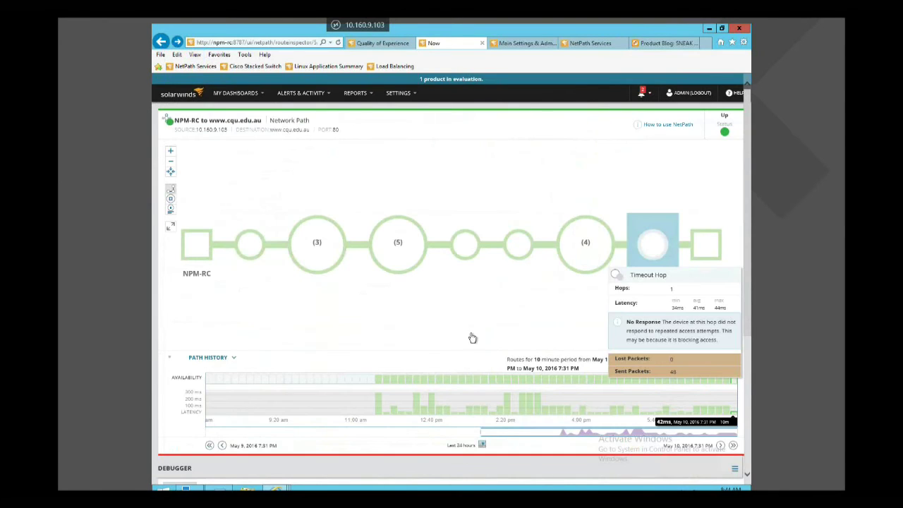
- Return to the Load Balancing page and show the relations of the cdn.gtm.core-net.qmul.ac.uk service in the Balancing Environment
{"action": "left_click", "coordinate": [177, 42]}
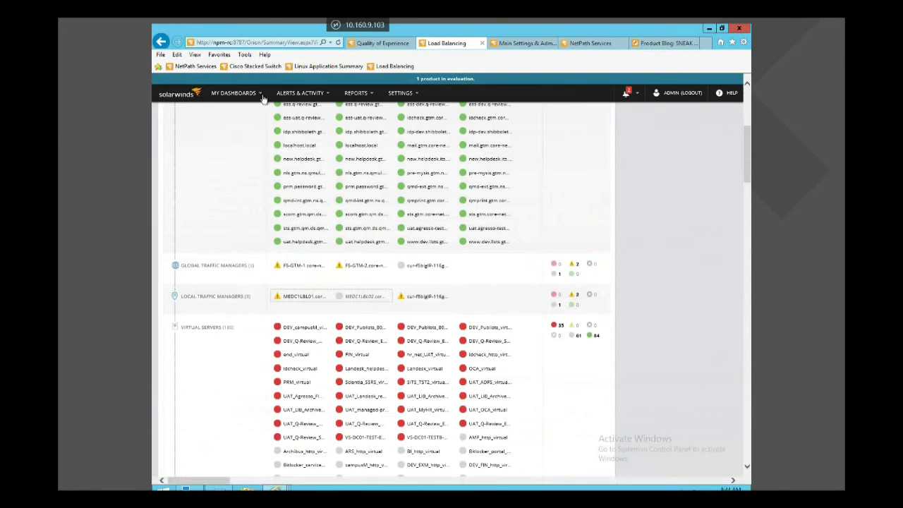
{"action": "left_click_drag", "start_coordinate": [748, 166], "coordinate": [748, 107]}
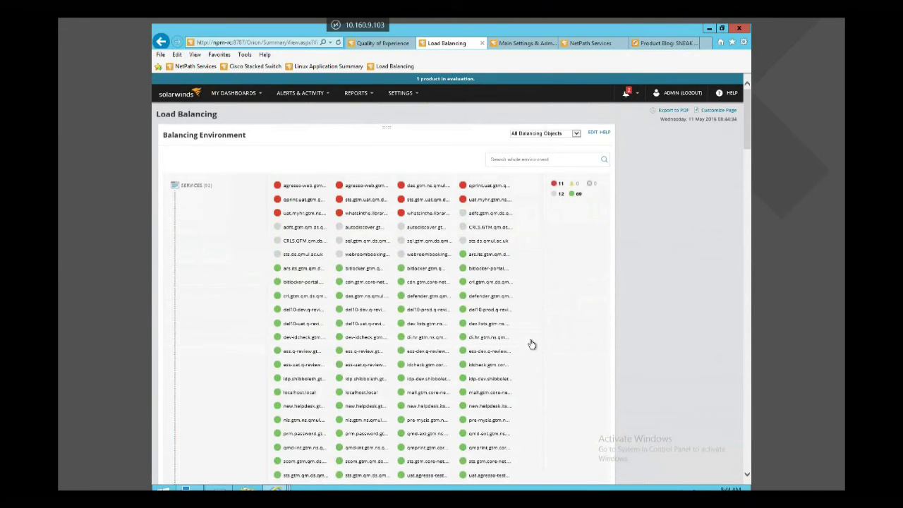
{"action": "left_click", "coordinate": [423, 286]}
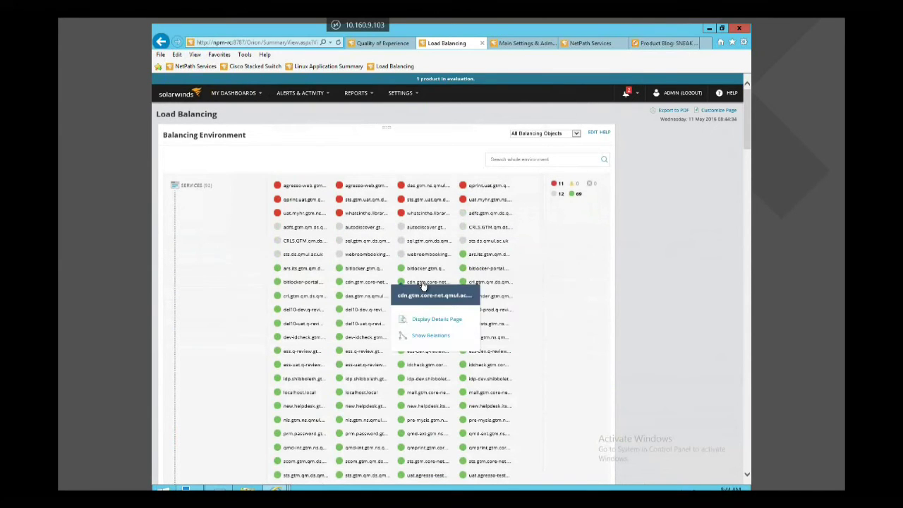
{"action": "left_click", "coordinate": [435, 337]}
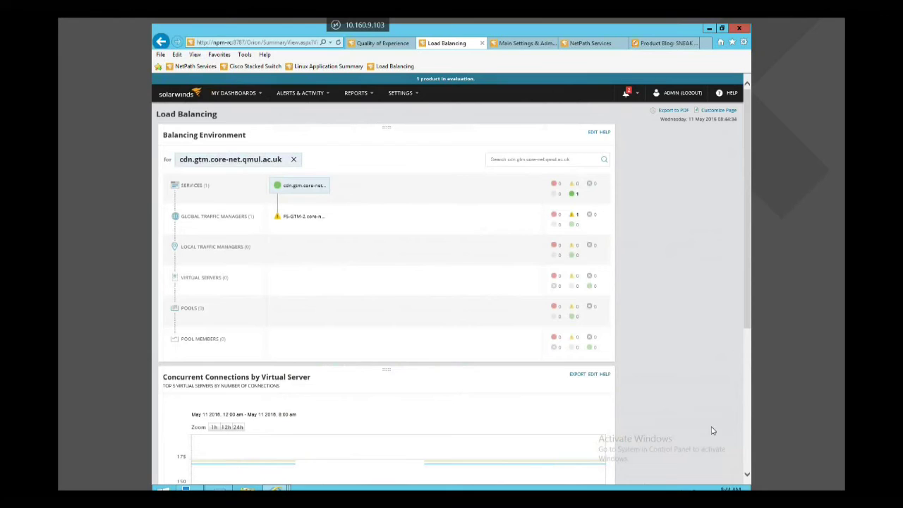
- Examine the Concurrent Connections by Virtual Server chart below the Balancing Environment and inspect its data points
{"action": "left_click", "coordinate": [749, 432]}
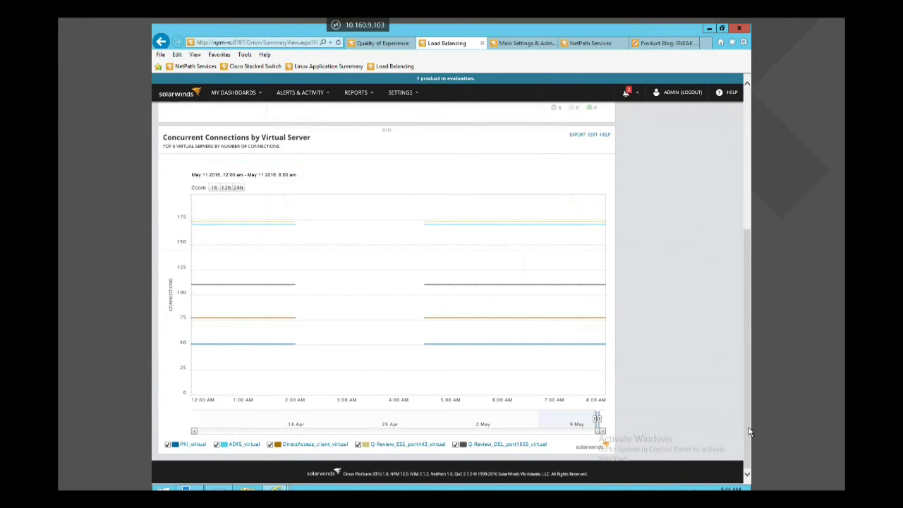
{"action": "mouse_move", "coordinate": [377, 363]}
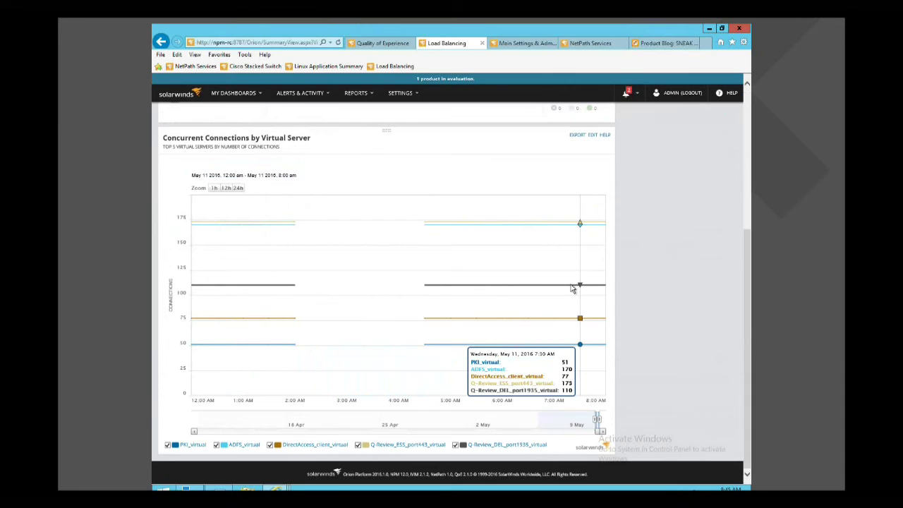
{"action": "left_click", "coordinate": [747, 202]}
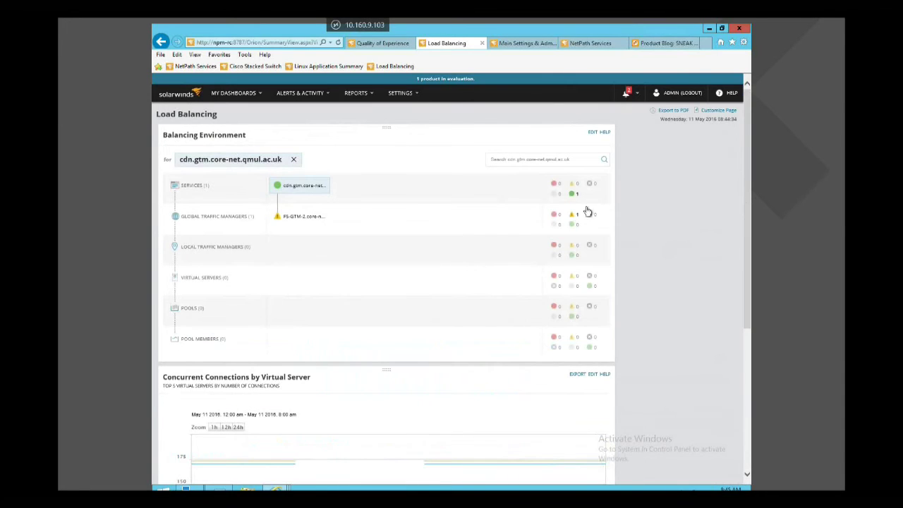
- Clear the cdn.gtm.core-net.qmul.ac.uk relations filter and display the details page of the dev.lists.gtm.ns.qmul.ac.uk service
{"action": "left_click", "coordinate": [293, 159]}
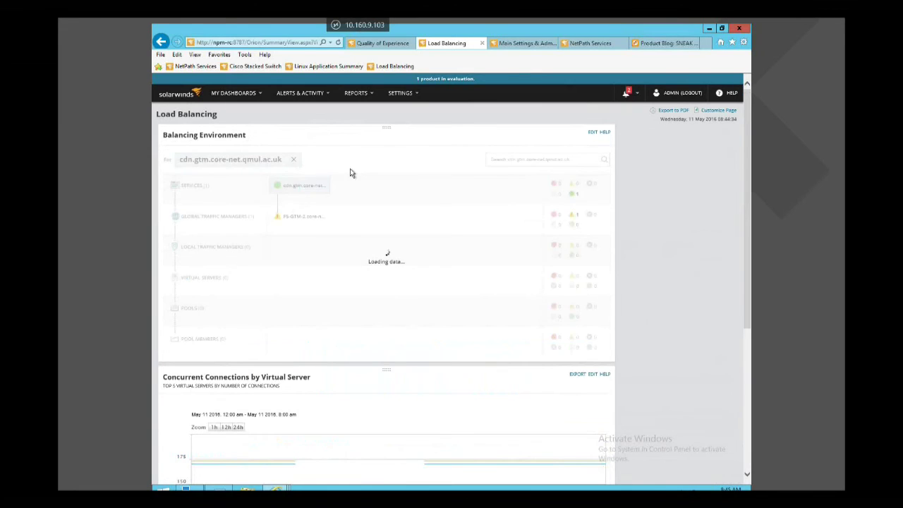
{"action": "mouse_move", "coordinate": [403, 285]}
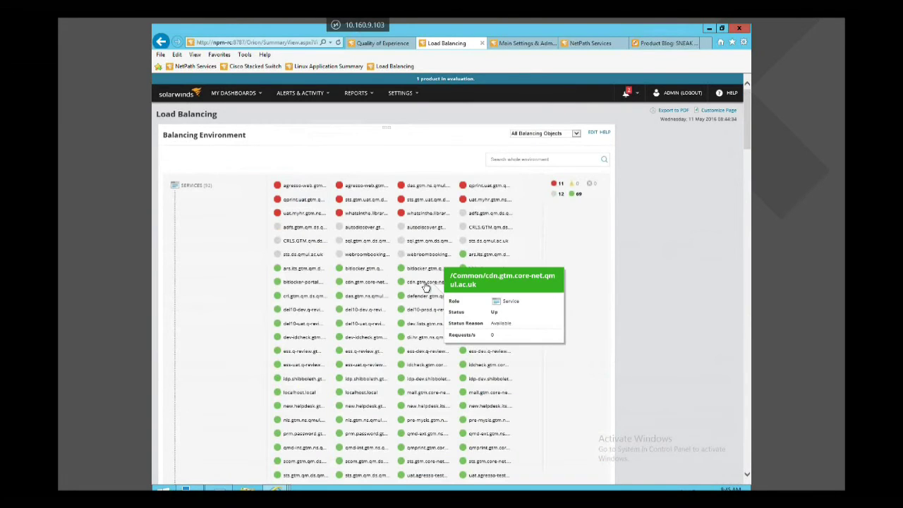
{"action": "left_click", "coordinate": [422, 325]}
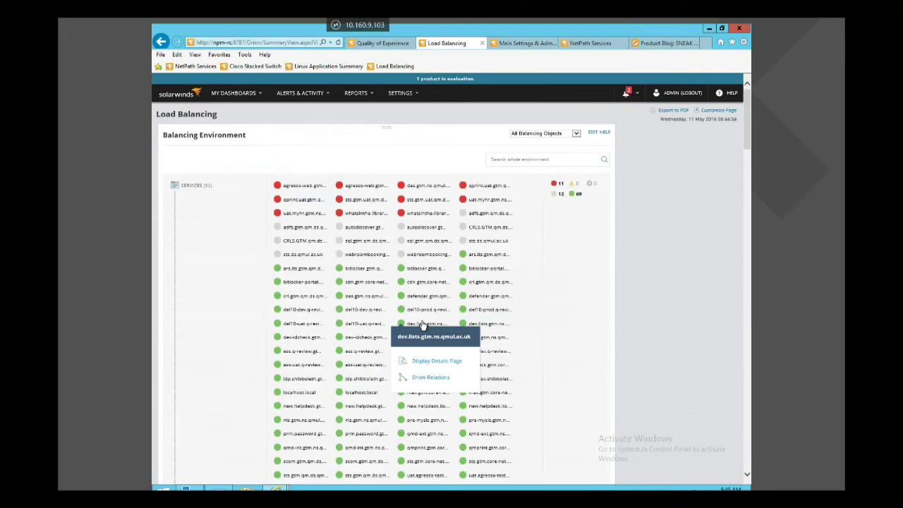
{"action": "left_click", "coordinate": [436, 362]}
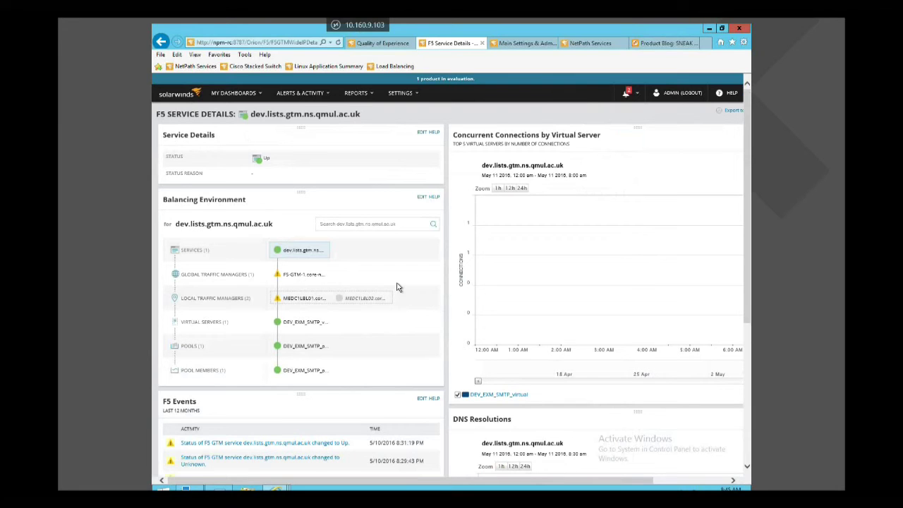
- Examine the F5 Events list and the DNS Resolutions chart of the dev.lists.gtm.ns.qmul.ac.uk service
{"action": "scroll", "coordinate": [397, 287], "scroll_direction": "down", "scroll_amount": 2}
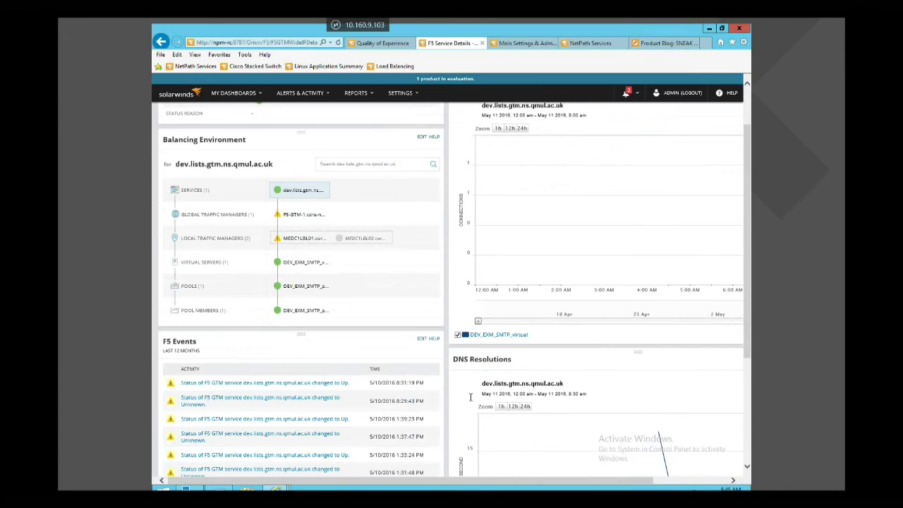
{"action": "scroll", "coordinate": [395, 399], "scroll_direction": "down", "scroll_amount": 1}
{"action": "scroll", "coordinate": [396, 396], "scroll_direction": "down", "scroll_amount": 2}
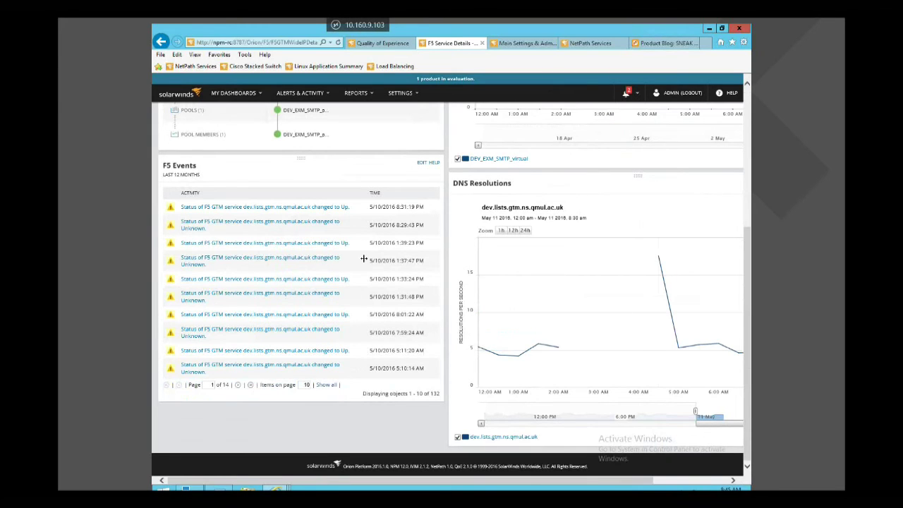
{"action": "left_click_drag", "start_coordinate": [745, 247], "coordinate": [744, 227]}
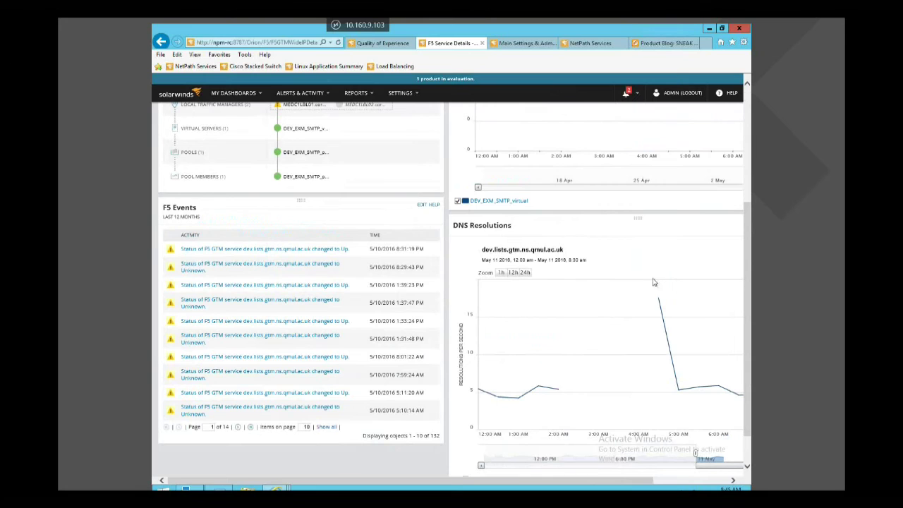
{"action": "left_click", "coordinate": [750, 135]}
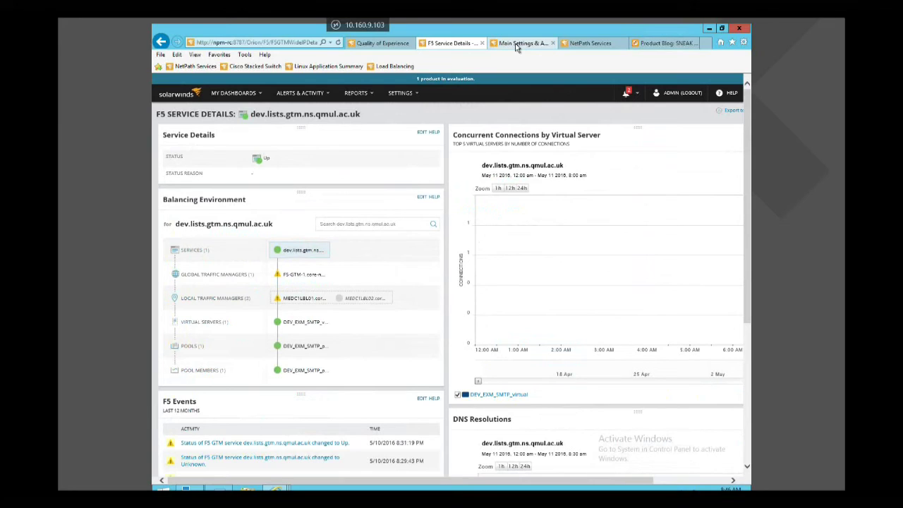
- Show the Cisco stacked switch's node details and check the connections in the Stack Data Ring
{"action": "left_click", "coordinate": [264, 67]}
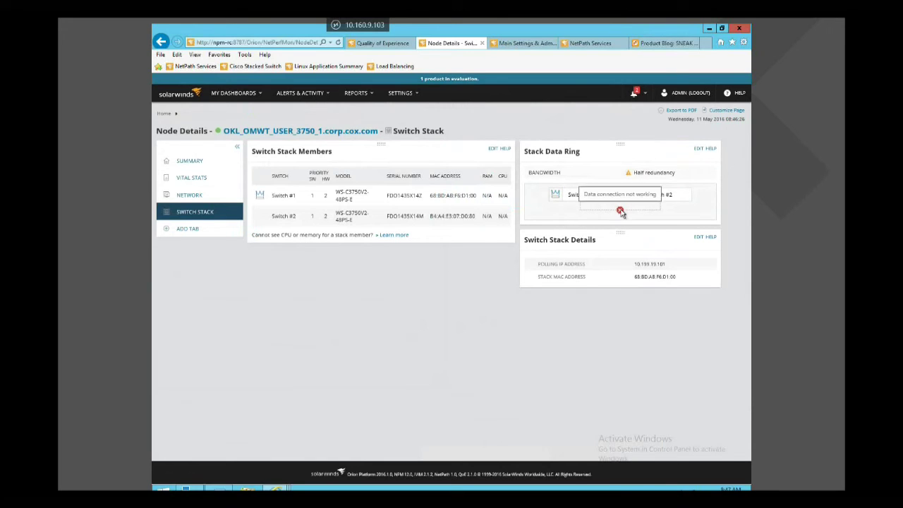
{"action": "mouse_move", "coordinate": [623, 198]}
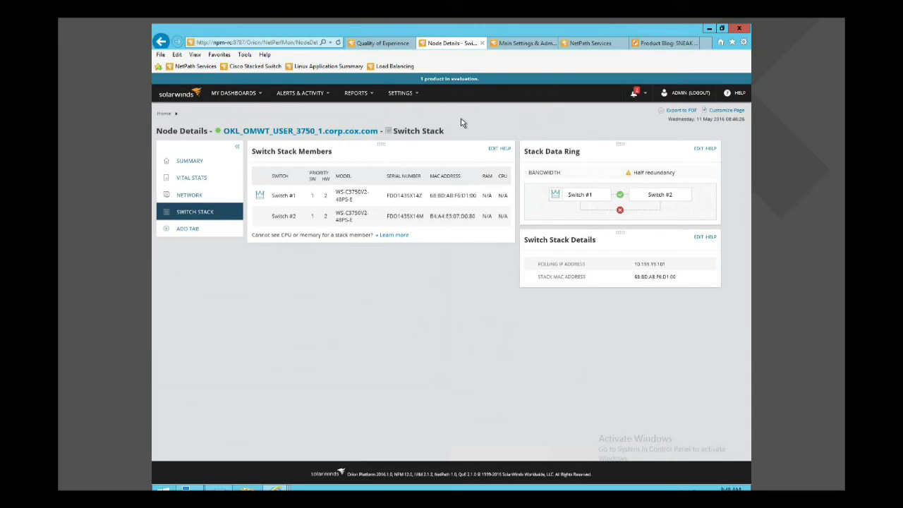
- Open the ServiceNow instances management from the main settings and start adding a new instance
{"action": "left_click", "coordinate": [409, 95]}
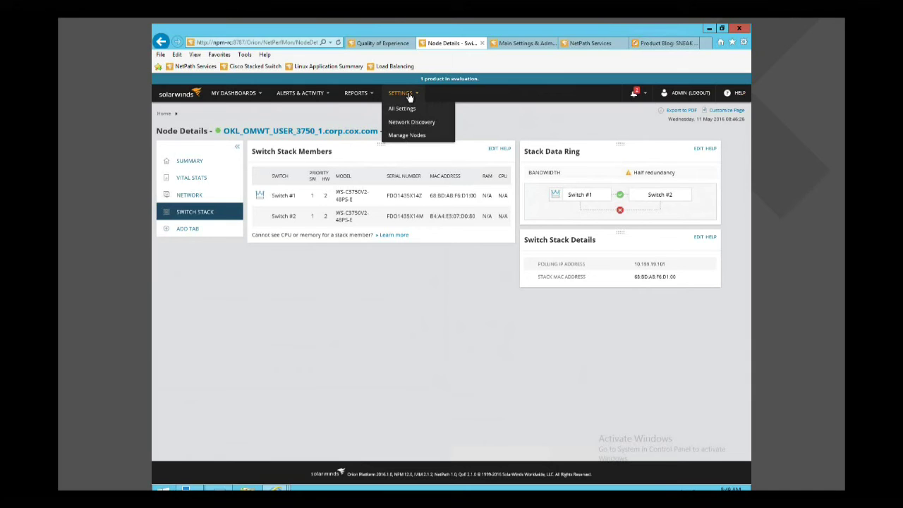
{"action": "left_click", "coordinate": [403, 109]}
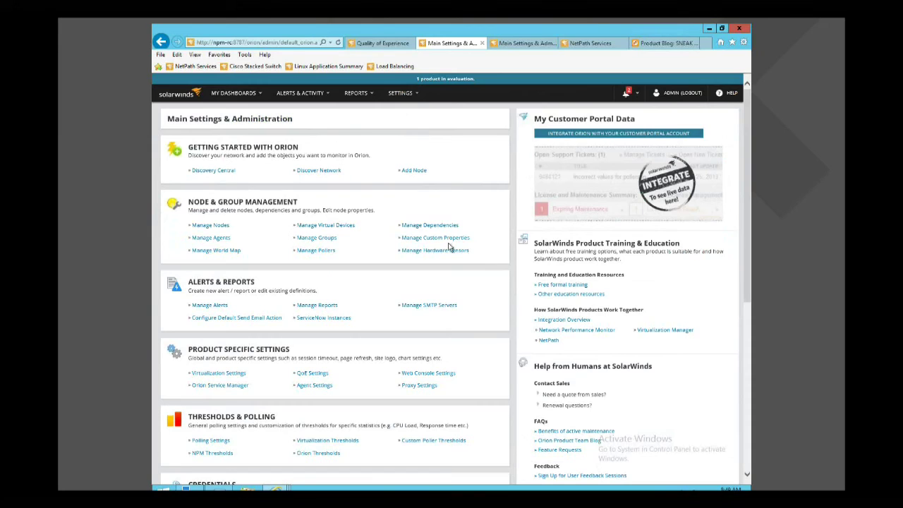
{"action": "left_click", "coordinate": [331, 318]}
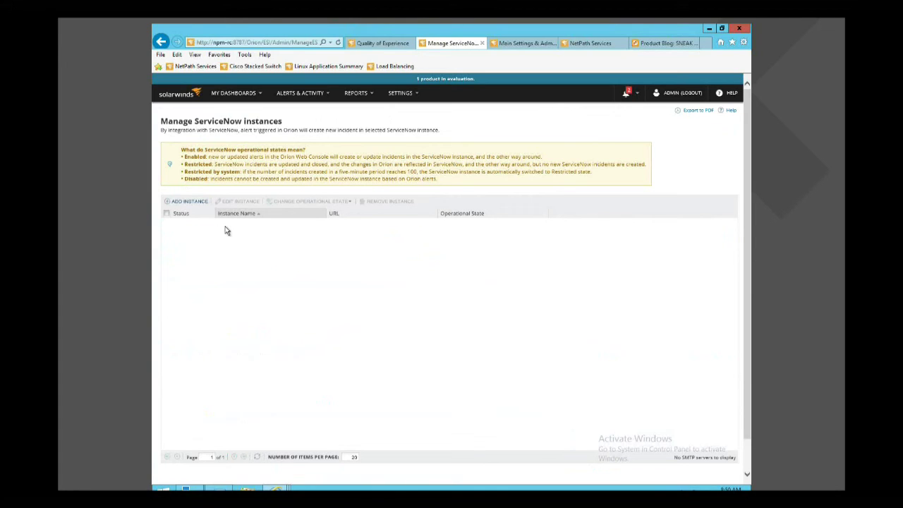
{"action": "left_click", "coordinate": [189, 202]}
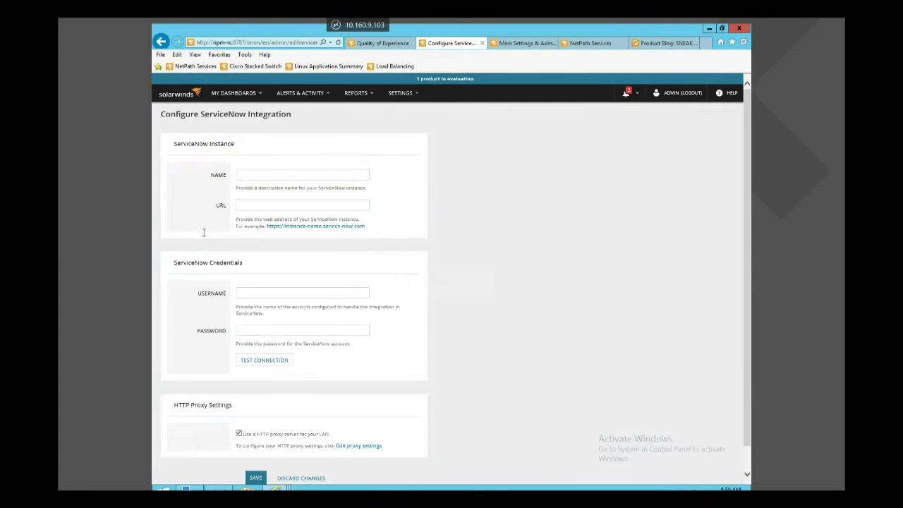
- Review the ServiceNow integration form's instance, credentials and HTTP proxy fields, and leave it without saving
{"action": "left_click", "coordinate": [279, 176]}
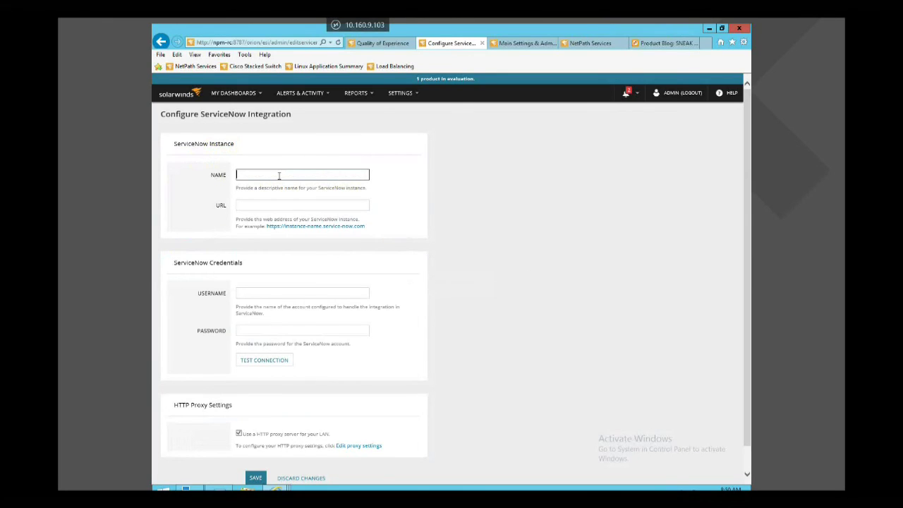
{"action": "key", "text": "Tab"}
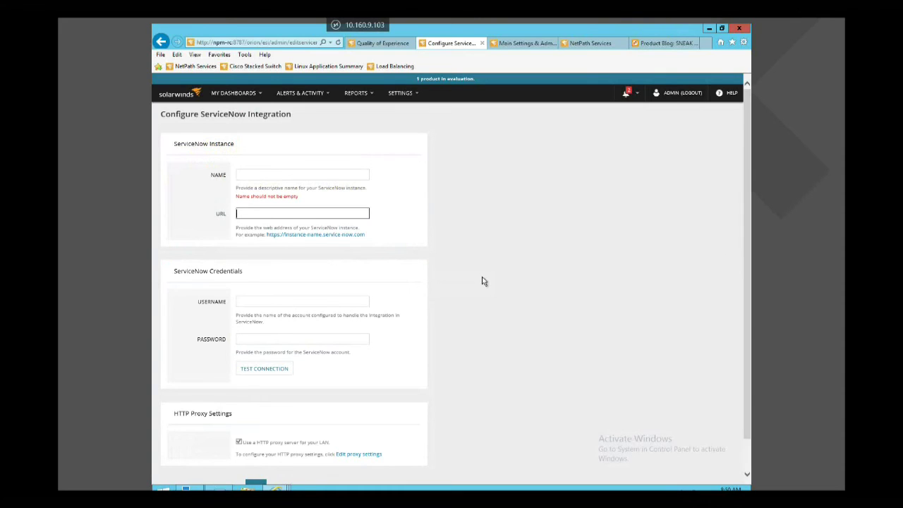
{"action": "left_click", "coordinate": [307, 300]}
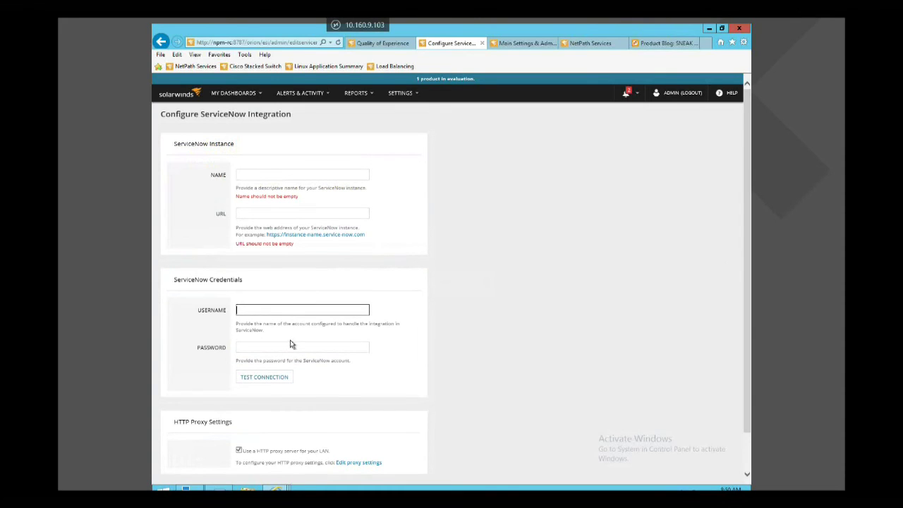
{"action": "left_click", "coordinate": [292, 345]}
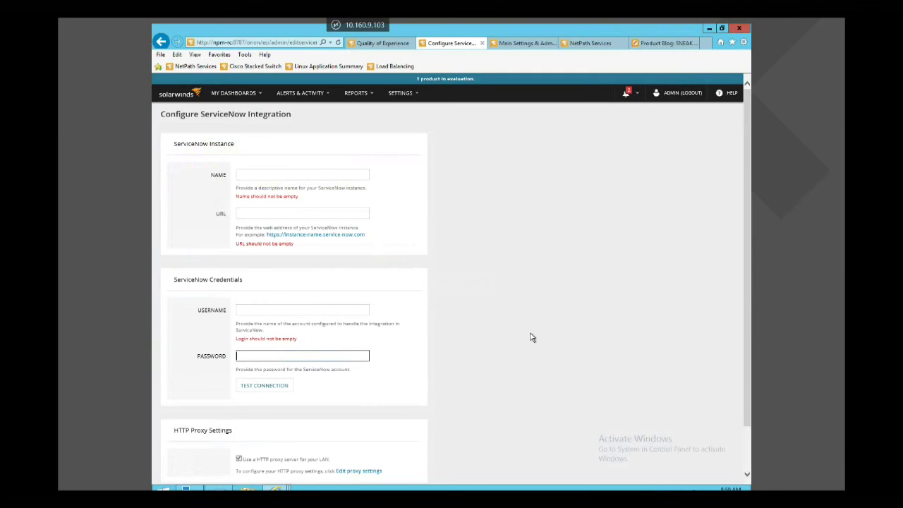
{"action": "scroll", "coordinate": [532, 337], "scroll_direction": "down", "scroll_amount": 2}
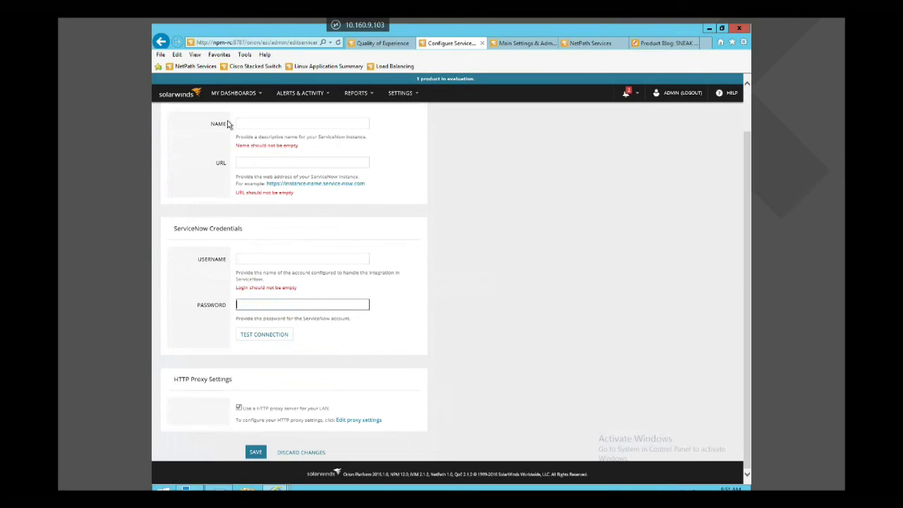
{"action": "left_click", "coordinate": [161, 42]}
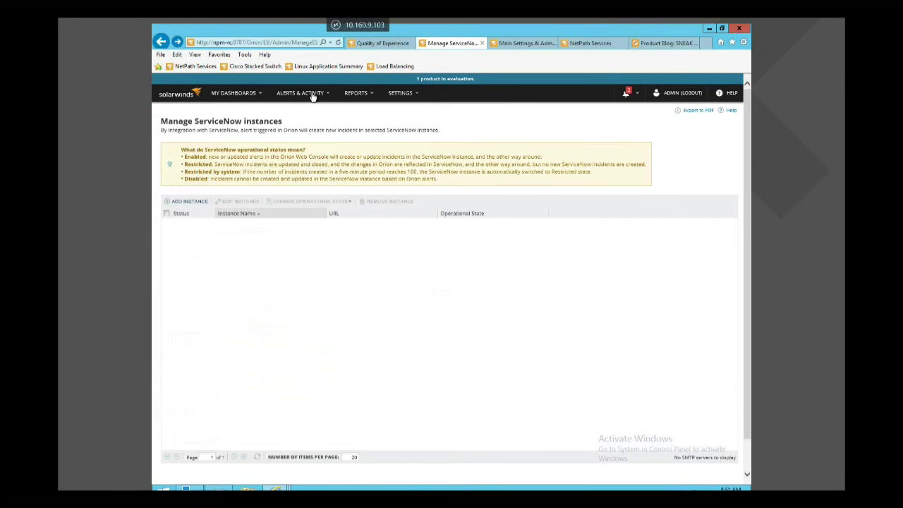
- Open Manage Alerts from the main settings and search the alerts for "service"
{"action": "mouse_move", "coordinate": [313, 96]}
{"action": "mouse_move", "coordinate": [399, 93]}
{"action": "left_click", "coordinate": [401, 110]}
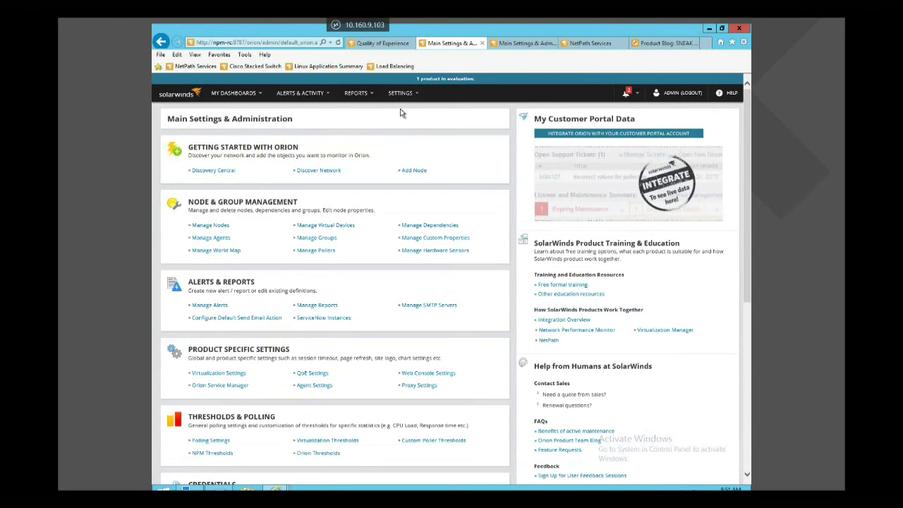
{"action": "left_click", "coordinate": [220, 307]}
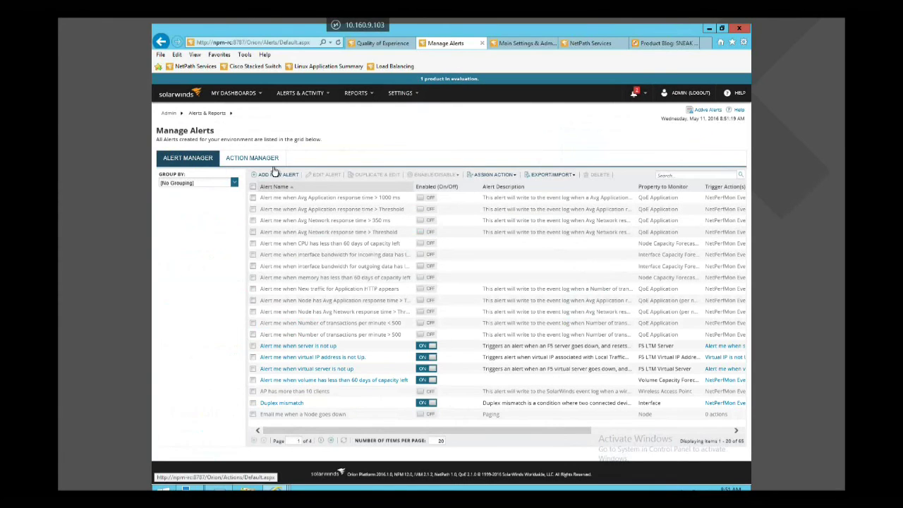
{"action": "left_click", "coordinate": [699, 174]}
{"action": "type", "text": "service"}
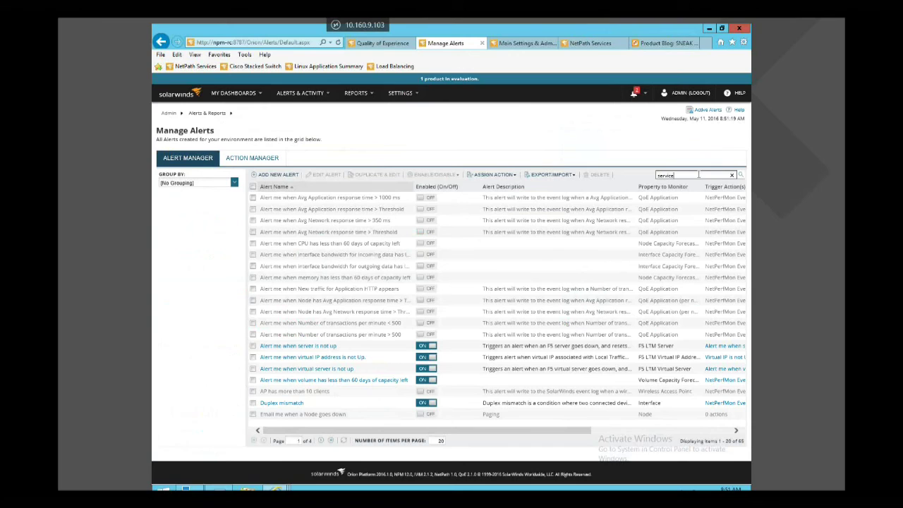
{"action": "key", "text": "Return"}
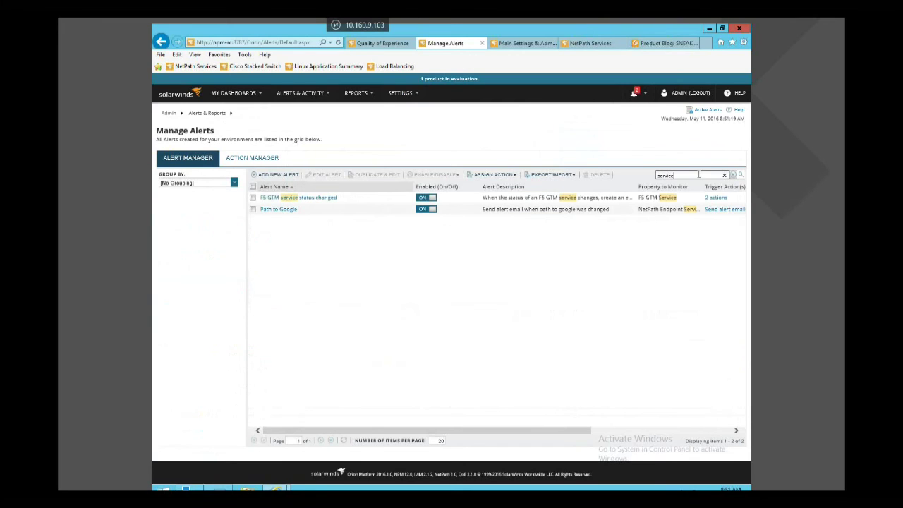
- Open the "Path to Google" alert for editing and view its trigger condition and trigger actions
{"action": "left_click", "coordinate": [253, 209]}
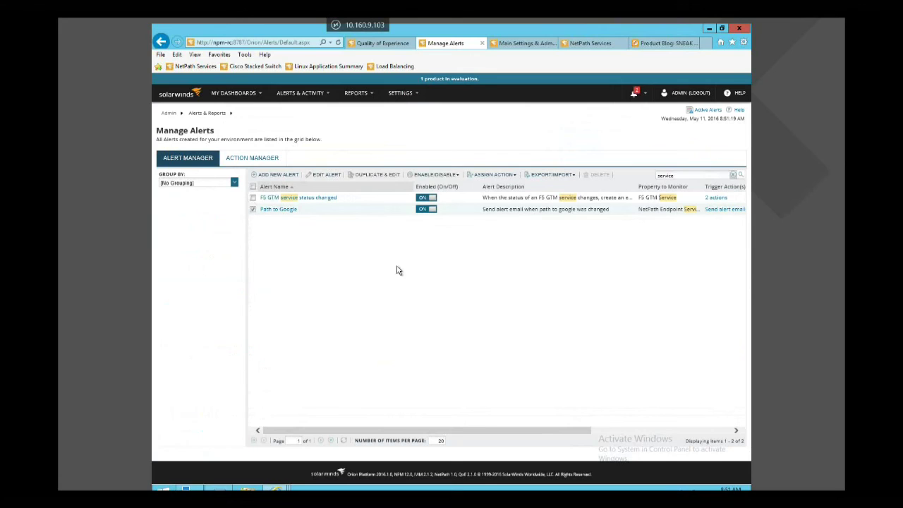
{"action": "left_click", "coordinate": [326, 178]}
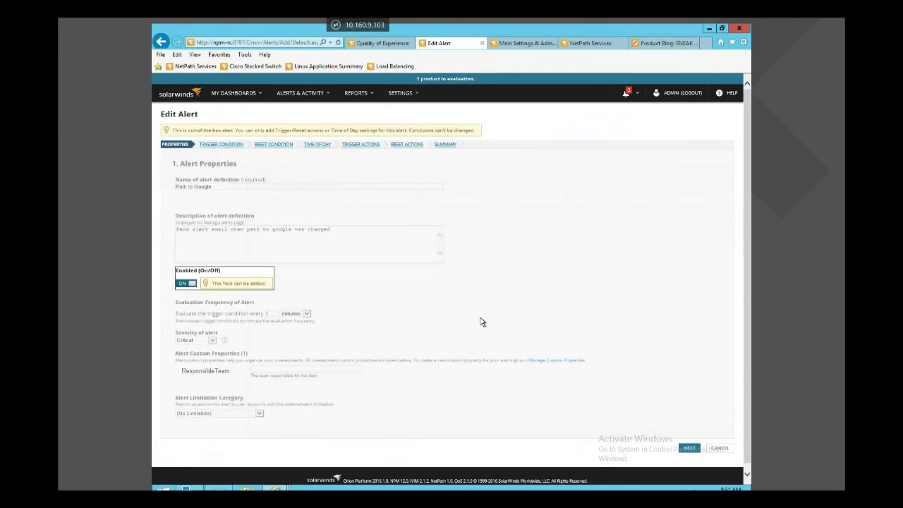
{"action": "left_click", "coordinate": [227, 146]}
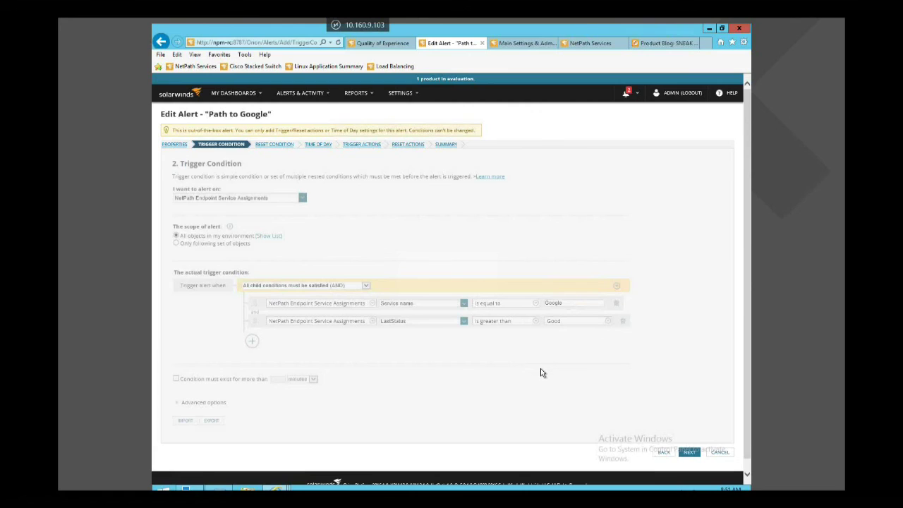
{"action": "left_click", "coordinate": [366, 146]}
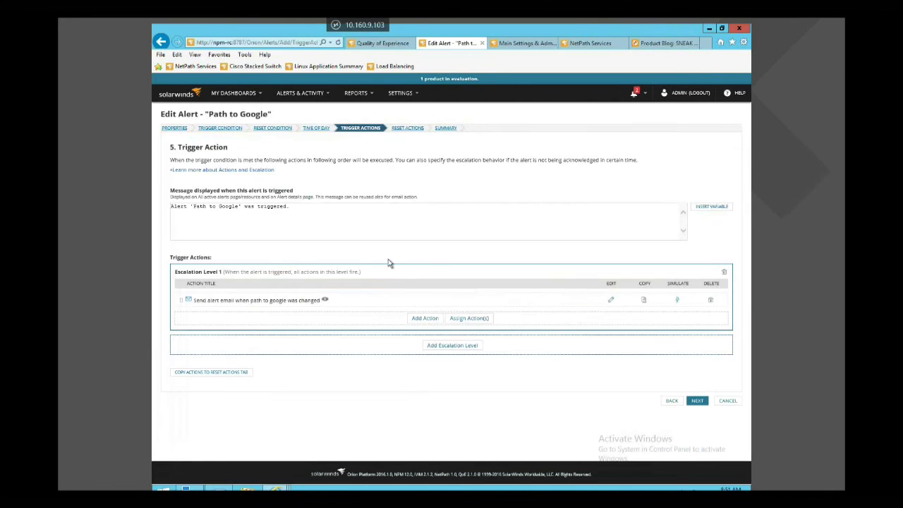
- View the configuration of a Create ServiceNow Incident trigger action for the alert and leave it without adding the action
{"action": "left_click", "coordinate": [414, 311]}
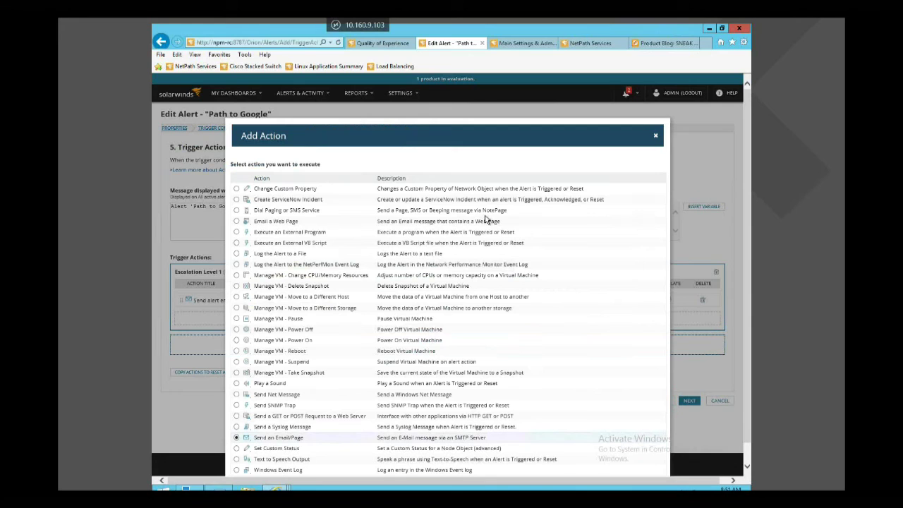
{"action": "left_click", "coordinate": [237, 199]}
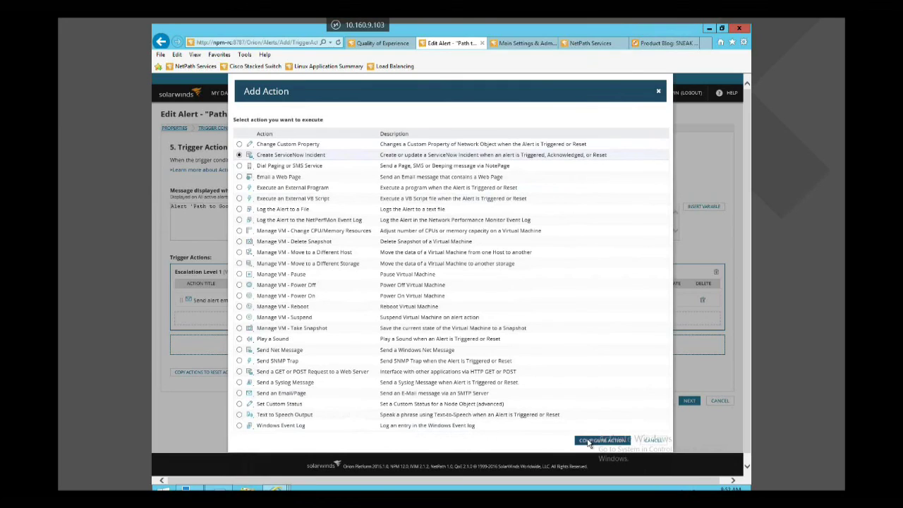
{"action": "left_click", "coordinate": [589, 442]}
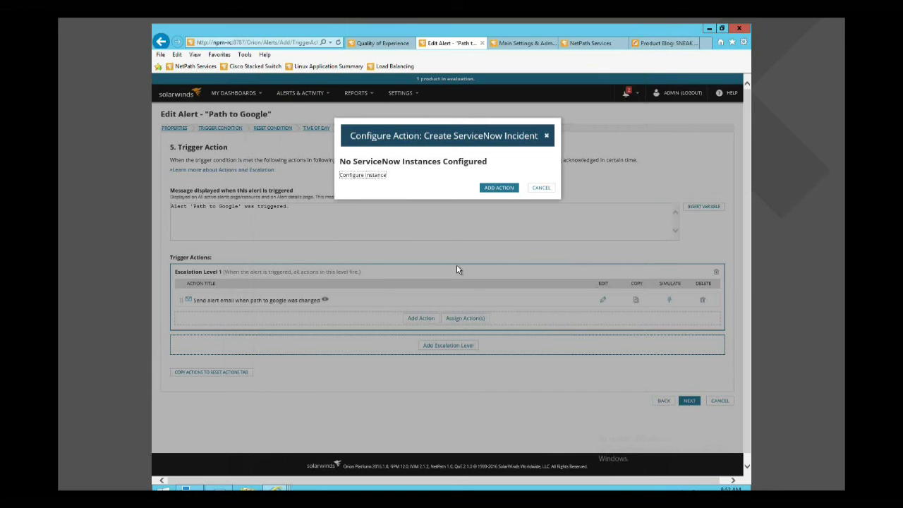
{"action": "left_click", "coordinate": [541, 187]}
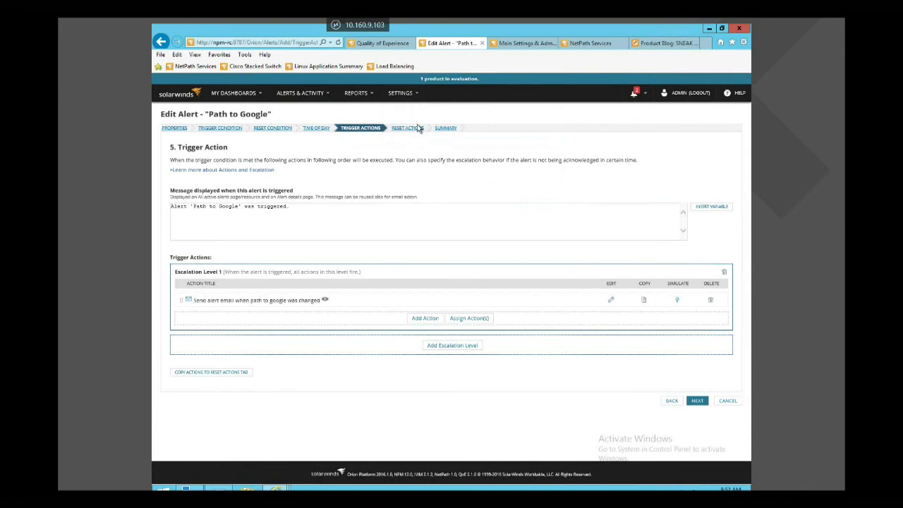
- Open the list of all active alerts and look over the F5 LTM Pool alerts
{"action": "mouse_move", "coordinate": [301, 95]}
{"action": "left_click", "coordinate": [284, 110]}
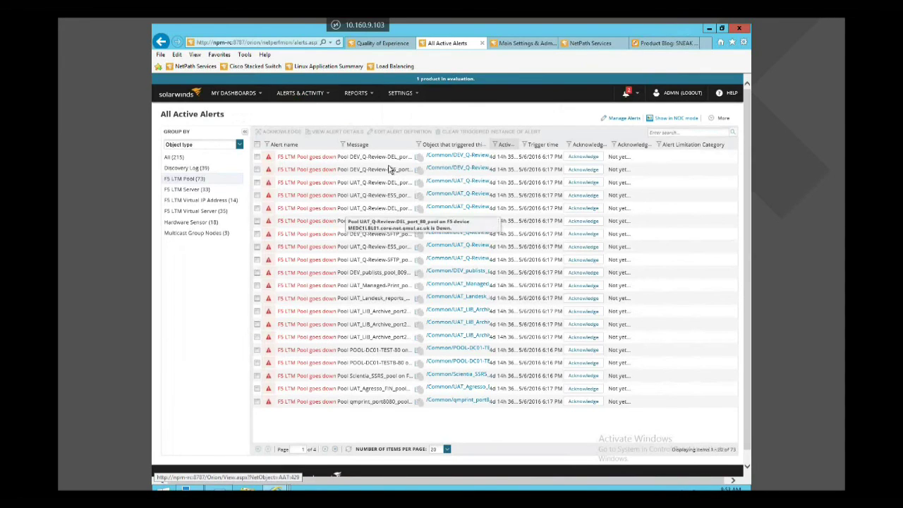
{"action": "mouse_move", "coordinate": [447, 375]}
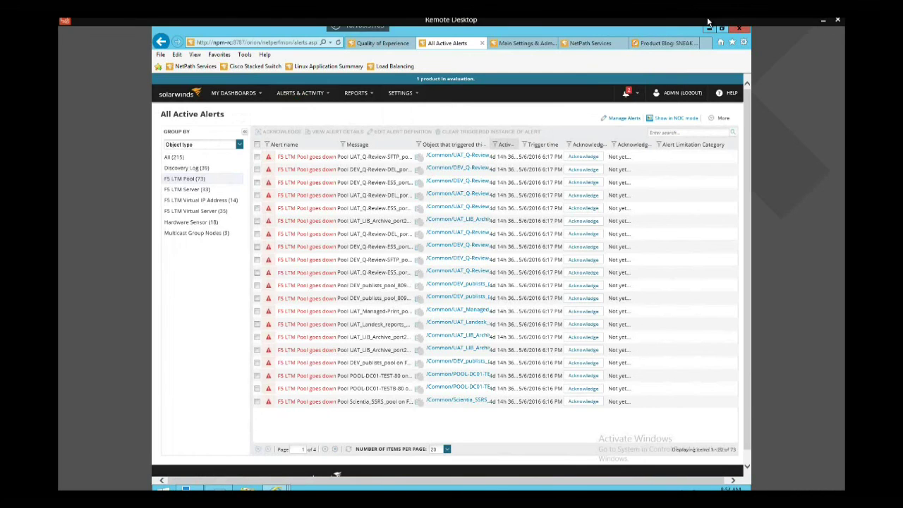
- Return to the NetPath Services list and open a service's network path
{"action": "left_click", "coordinate": [591, 43]}
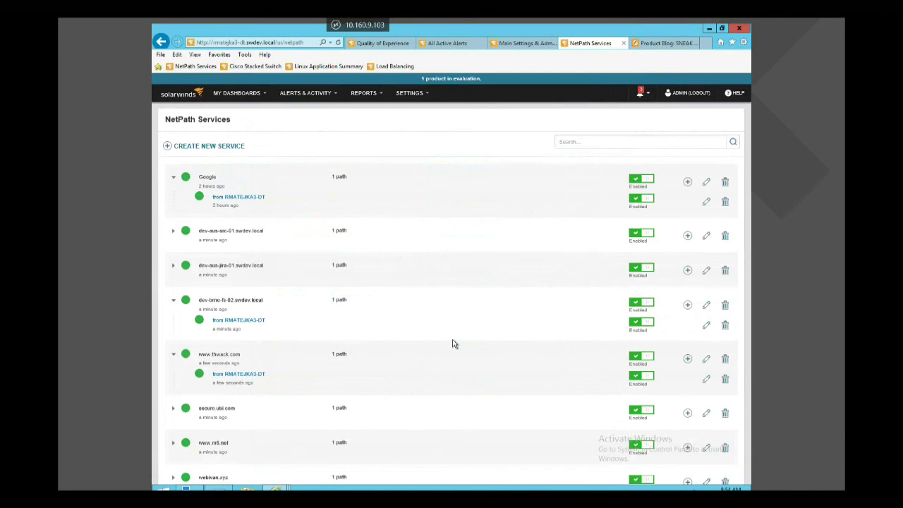
{"action": "left_click", "coordinate": [274, 387]}
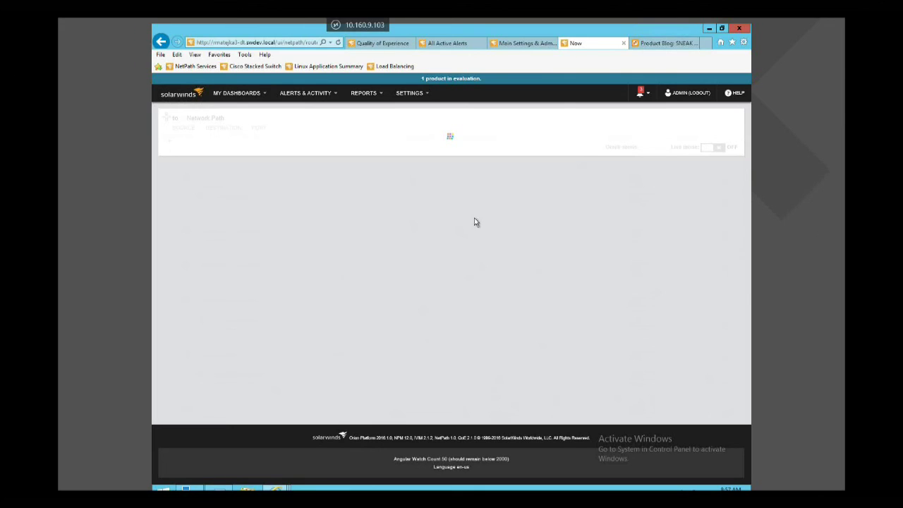
- Open Manage Alerts from the main settings, check on the loading network path, and search the alerts for "service"
{"action": "left_click", "coordinate": [523, 44]}
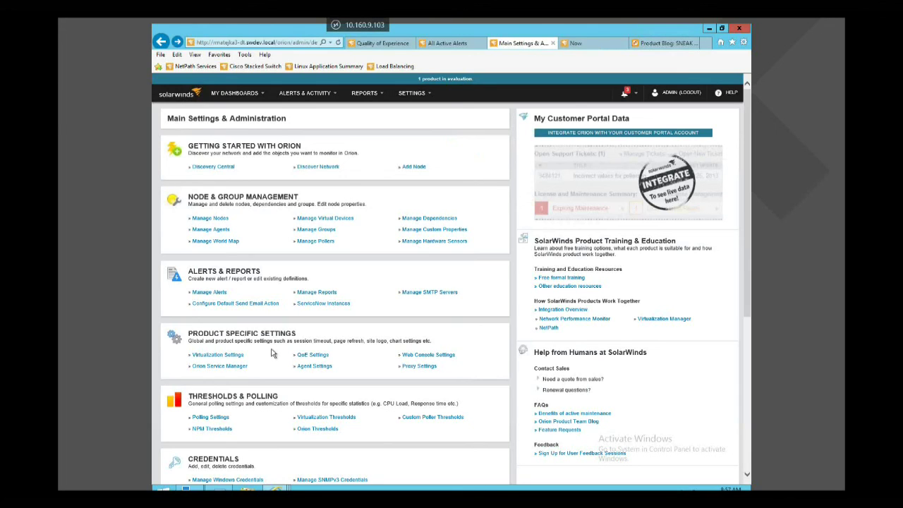
{"action": "left_click", "coordinate": [211, 294]}
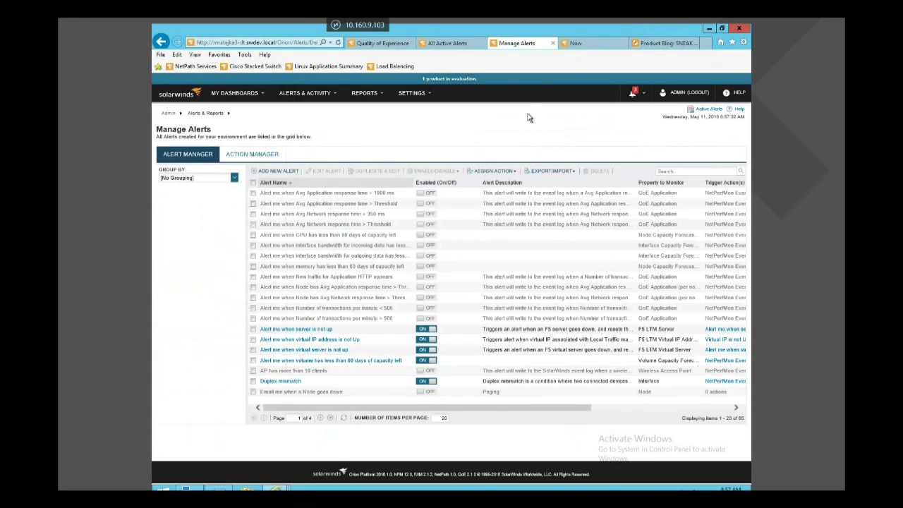
{"action": "left_click", "coordinate": [576, 45]}
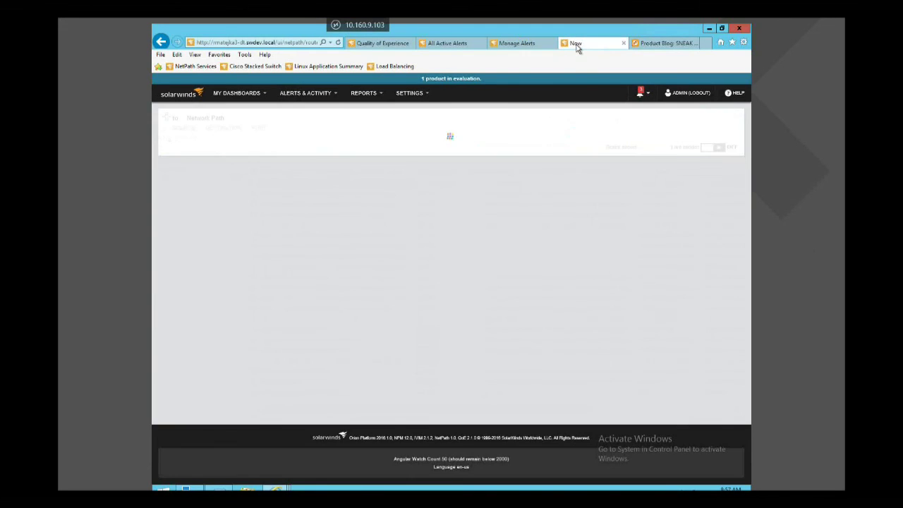
{"action": "left_click", "coordinate": [521, 45]}
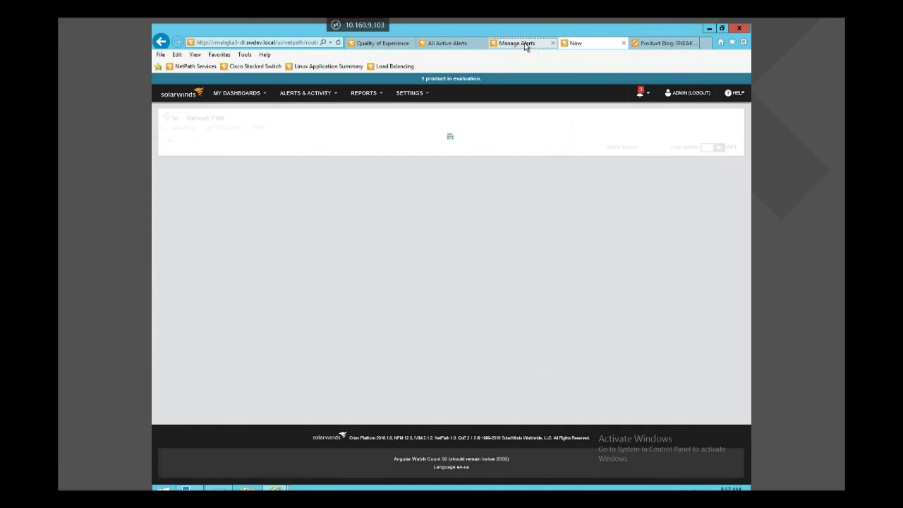
{"action": "left_click", "coordinate": [687, 170]}
{"action": "type", "text": "service"}
{"action": "key", "text": "Return"}
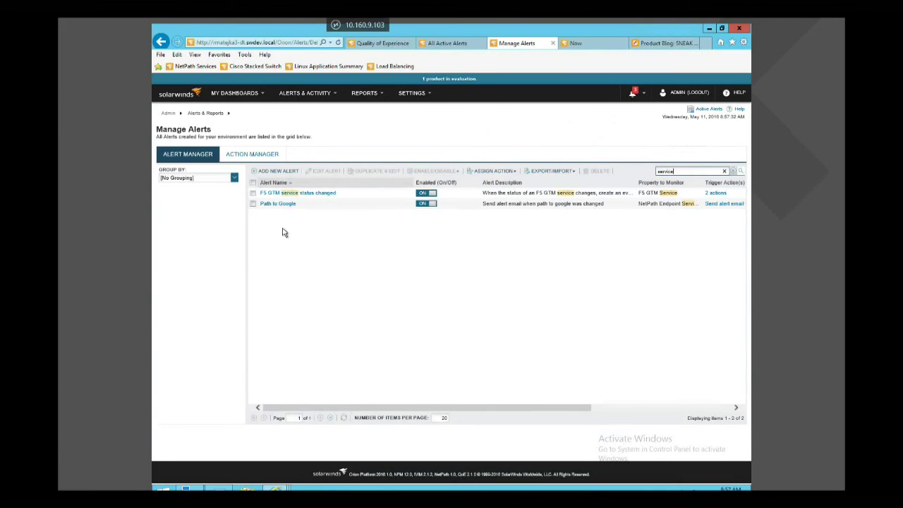
- Open the "Path to Google" alert for editing, review its trigger condition, and leave the alert without saving
{"action": "left_click", "coordinate": [252, 203]}
{"action": "left_click", "coordinate": [336, 174]}
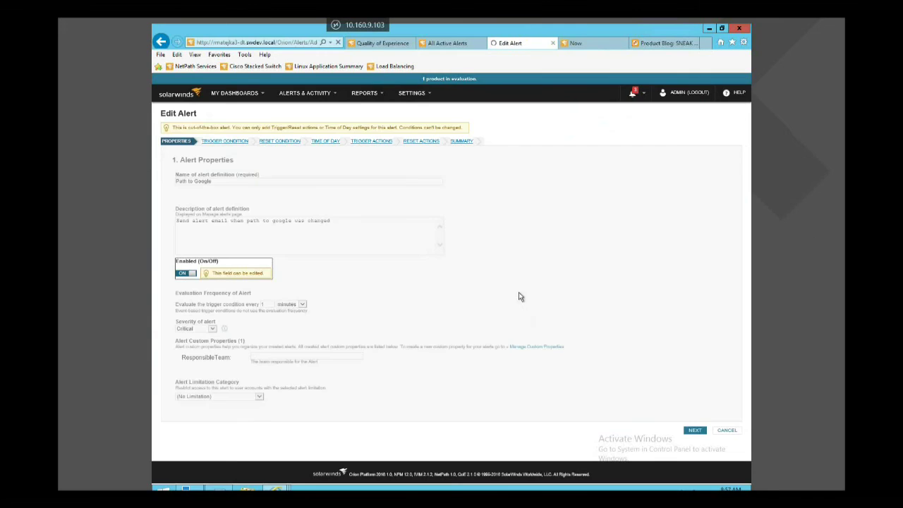
{"action": "left_click", "coordinate": [240, 144]}
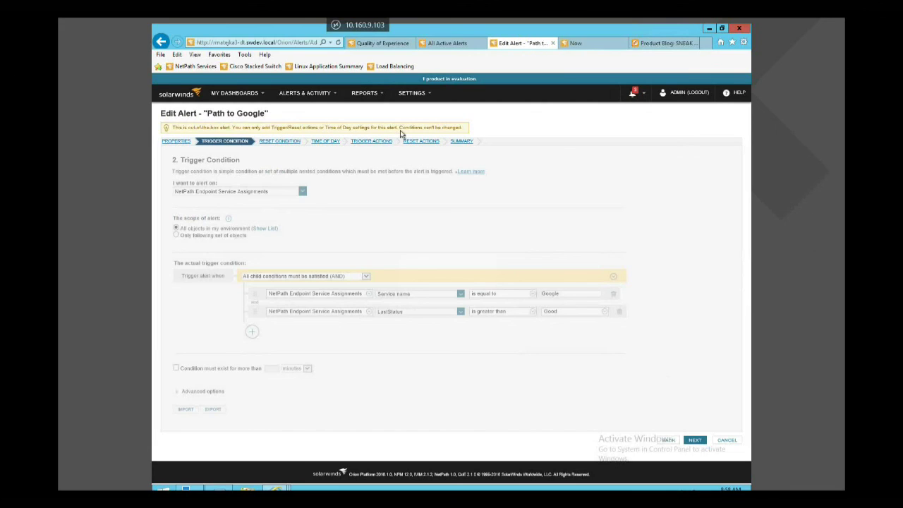
{"action": "left_click", "coordinate": [738, 439]}
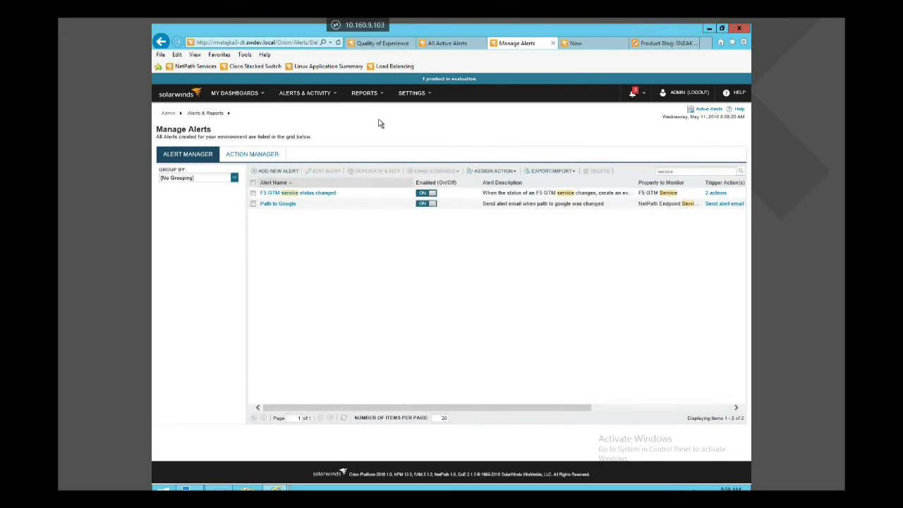
- Sort the filtered alerts by alert description
{"action": "mouse_move", "coordinate": [259, 93]}
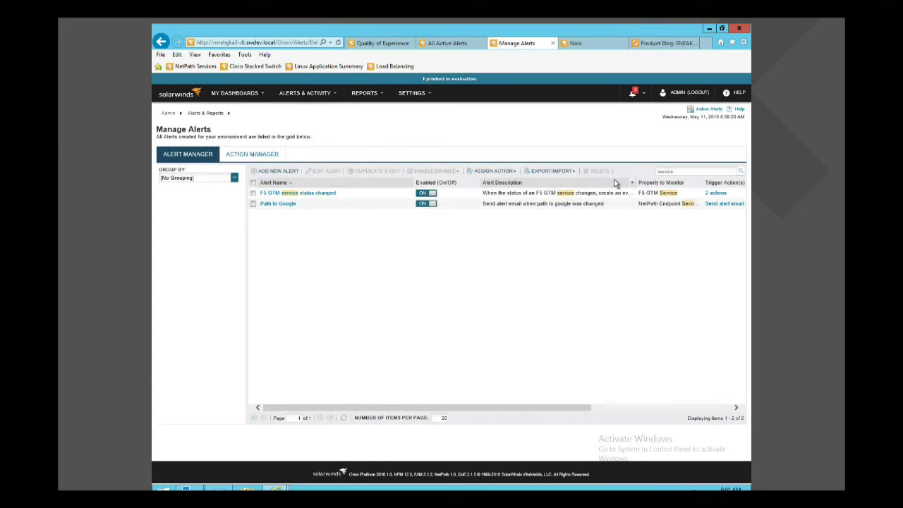
{"action": "left_click", "coordinate": [614, 183]}
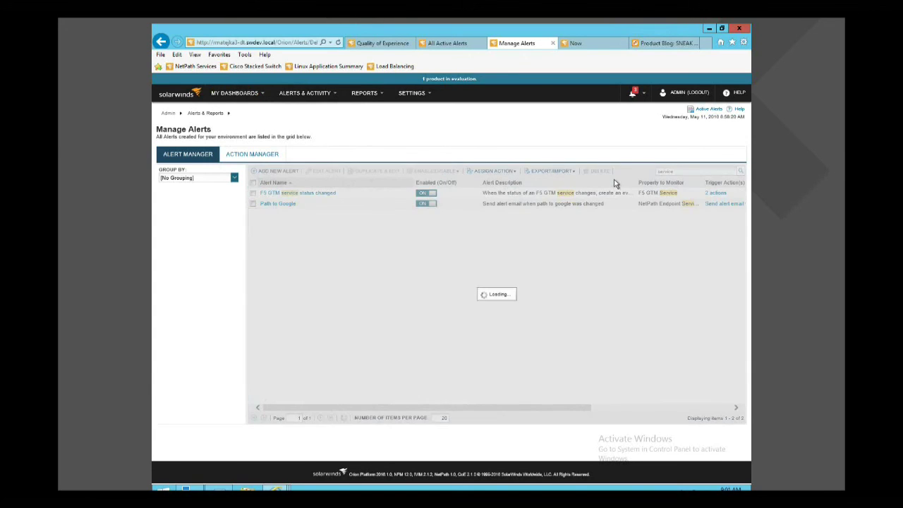